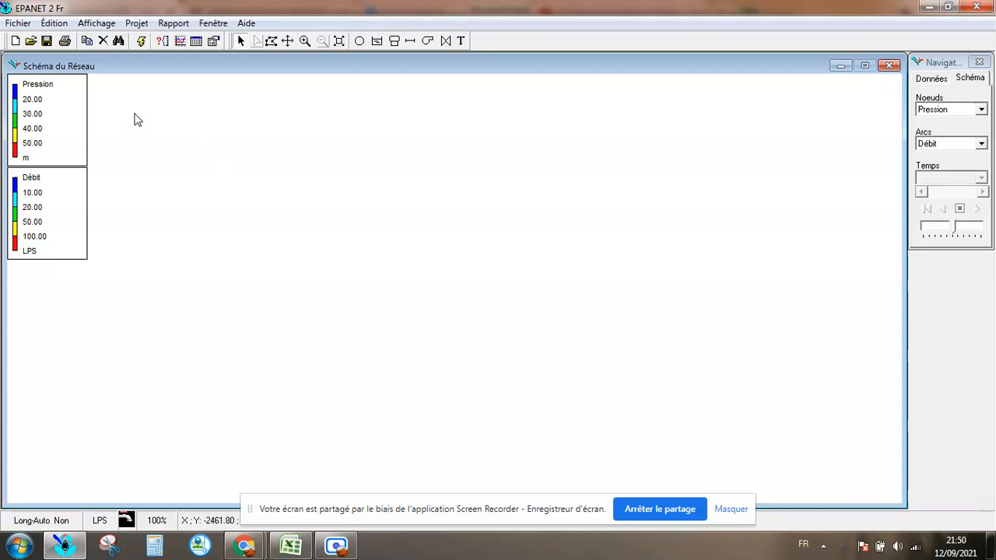
# Open the project's default values and choose LPS as the flow unit in the hydraulic options.
pyautogui.click(137, 24)
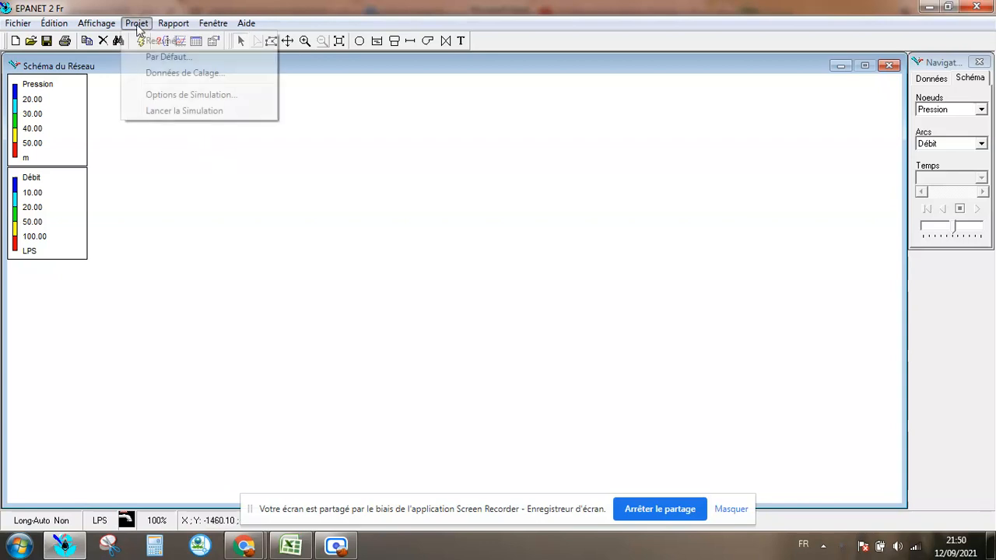
pyautogui.click(152, 58)
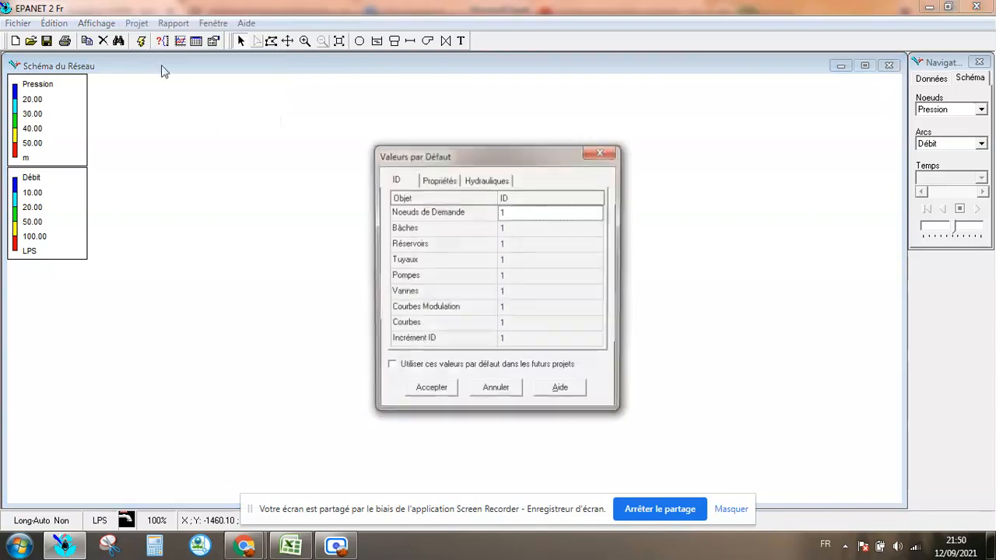
pyautogui.click(483, 182)
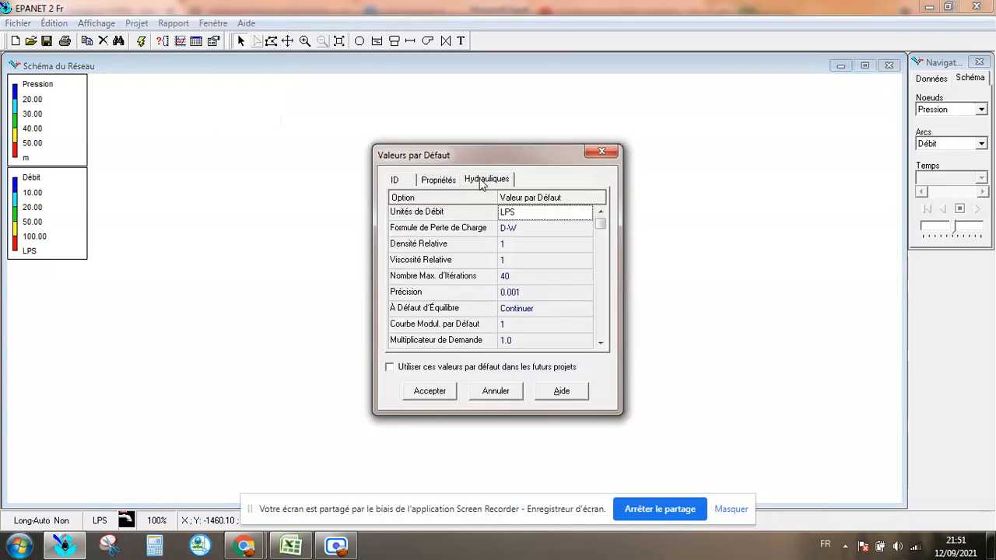
pyautogui.click(436, 183)
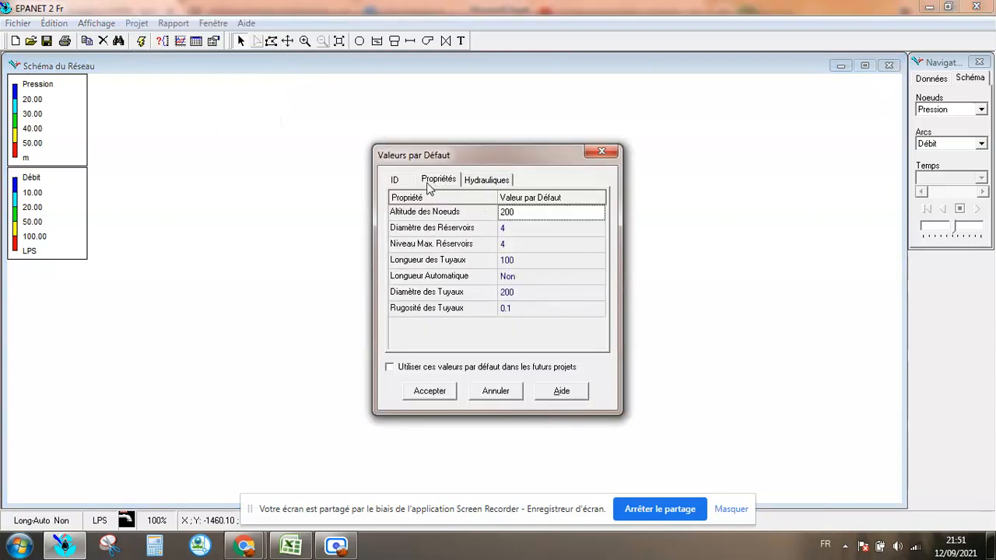
pyautogui.click(405, 181)
pyautogui.click(492, 181)
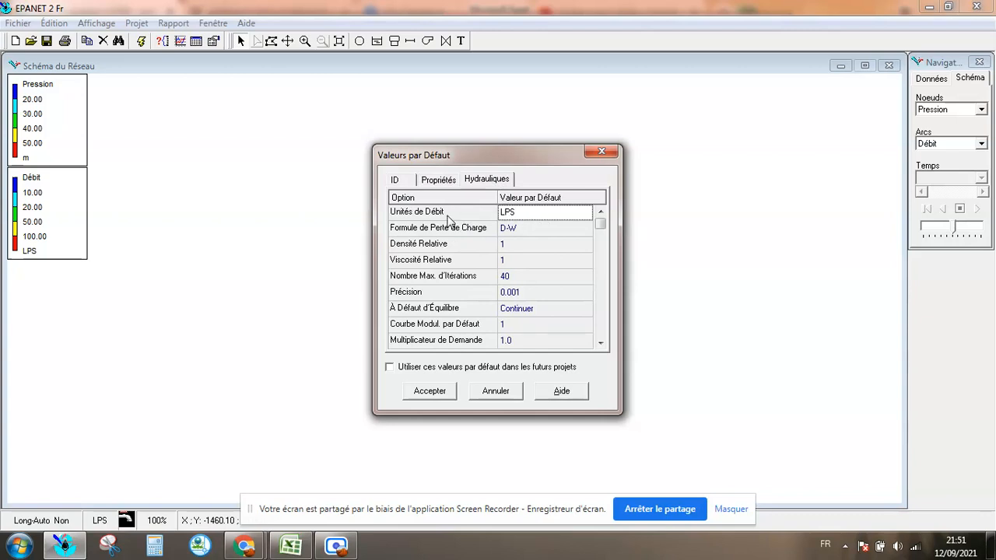
pyautogui.click(591, 213)
pyautogui.click(585, 213)
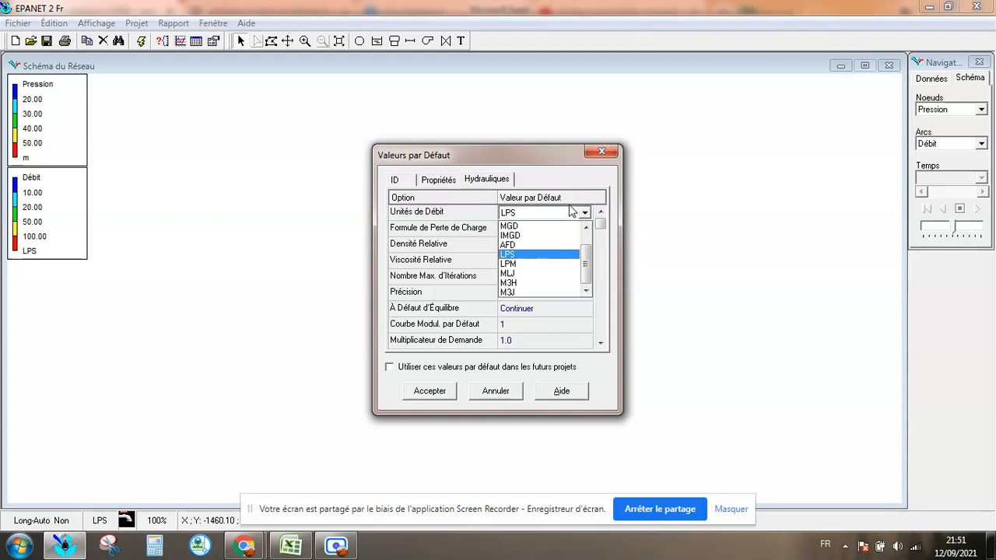
pyautogui.click(536, 258)
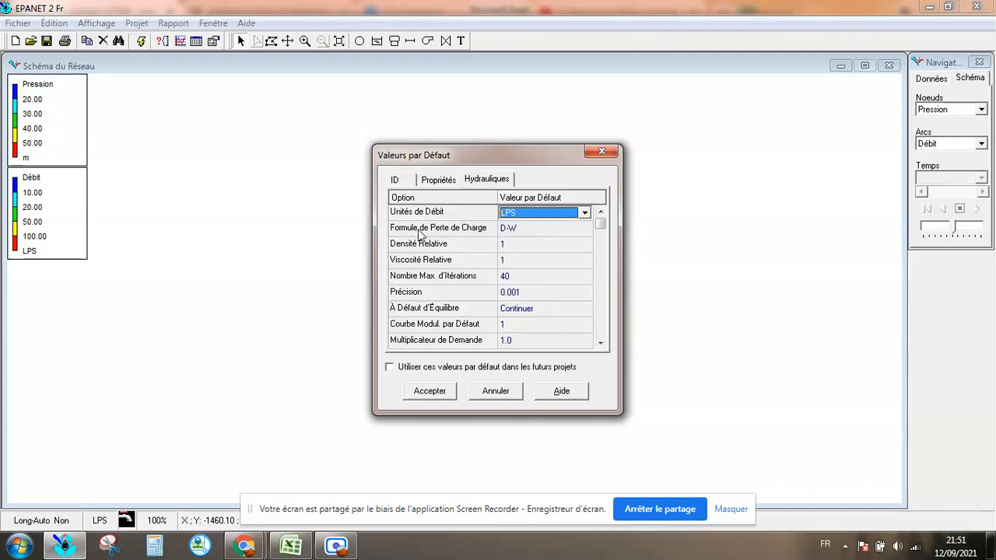
# Choose D-W as the default head loss formula.
pyautogui.click(570, 233)
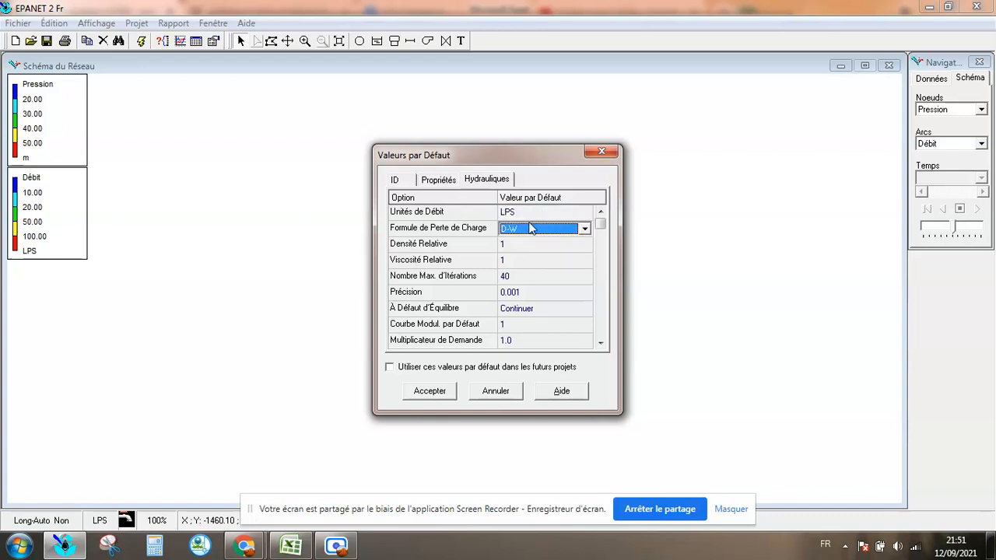
pyautogui.click(584, 229)
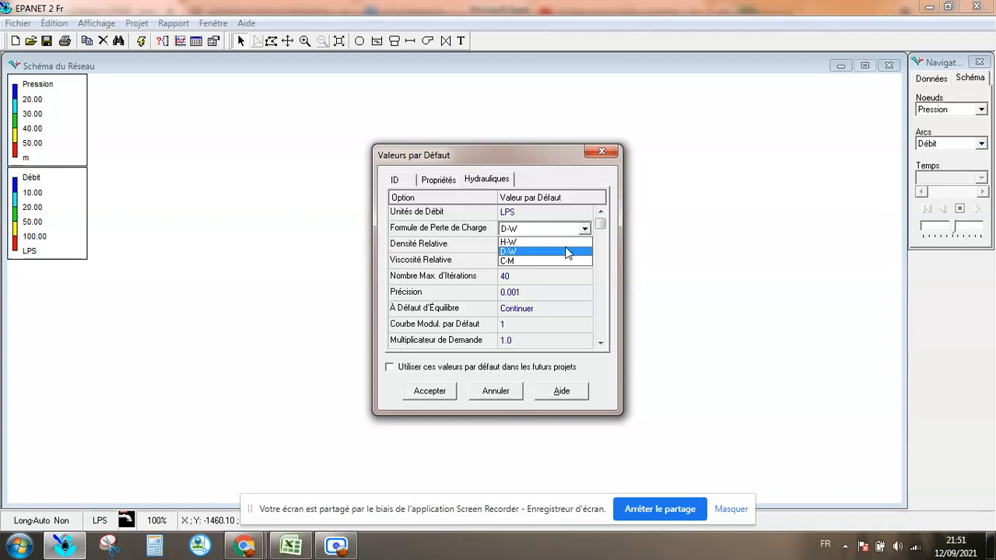
pyautogui.click(567, 252)
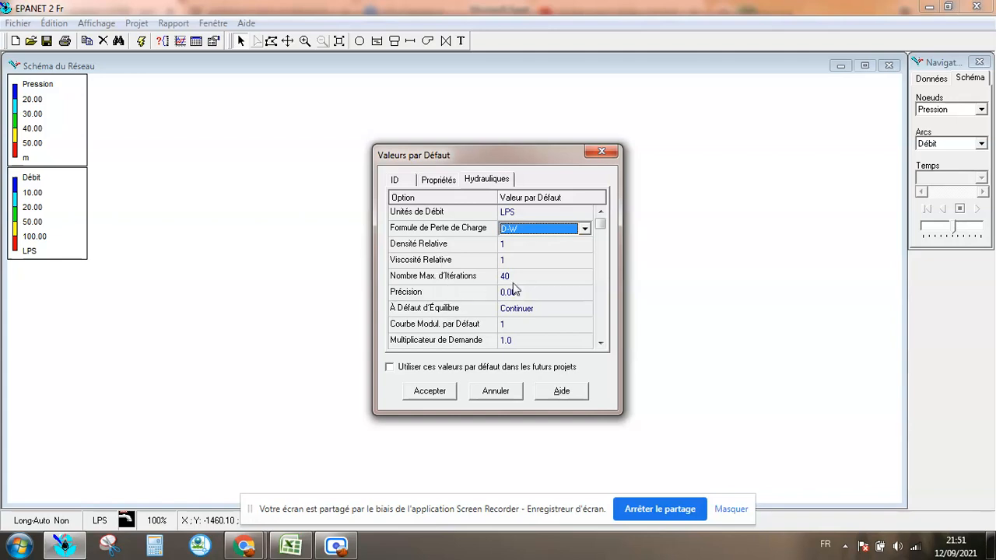
# Accept the default values and keep them for use in future projects.
pyautogui.click(600, 343)
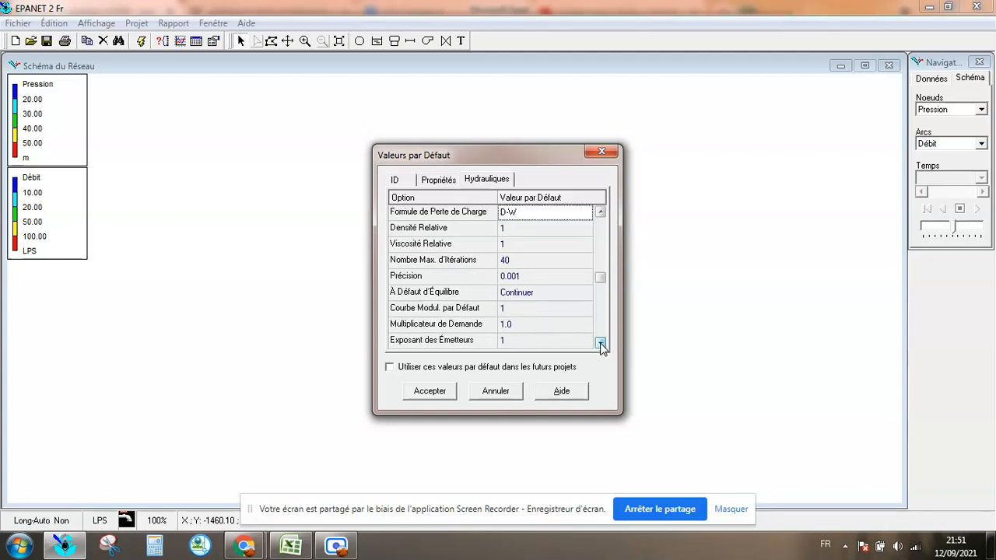
pyautogui.click(600, 343)
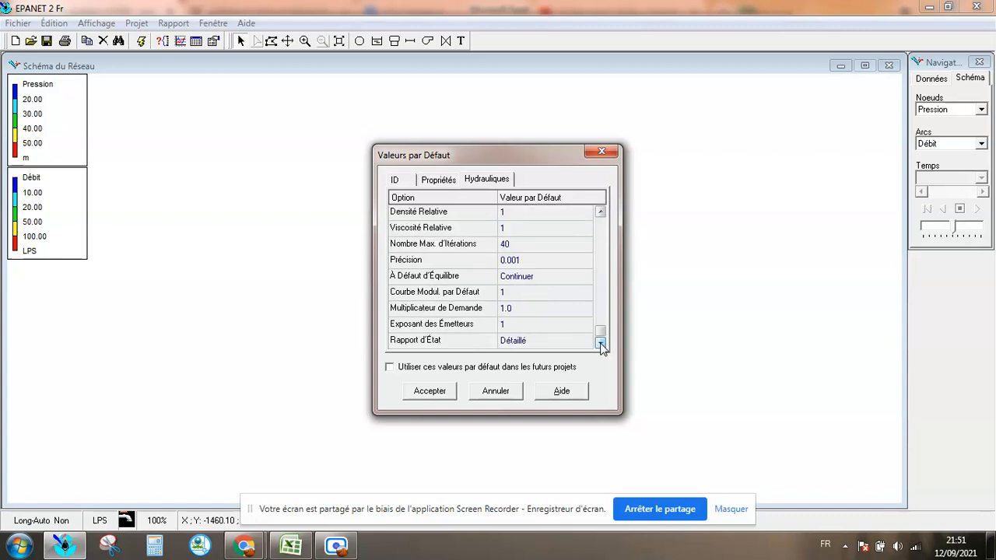
pyautogui.moveTo(602, 336); pyautogui.dragTo(598, 313)
pyautogui.click(401, 367)
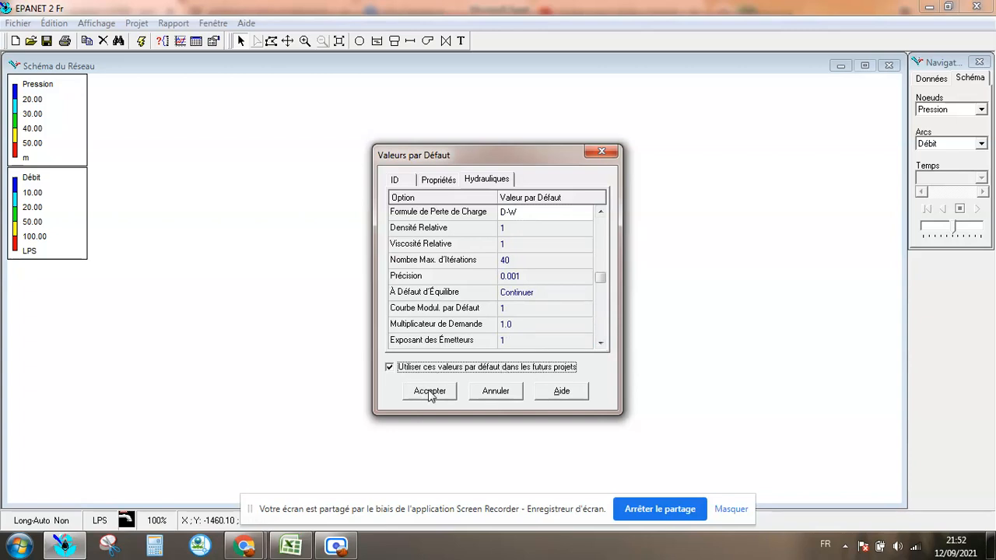
pyautogui.click(432, 393)
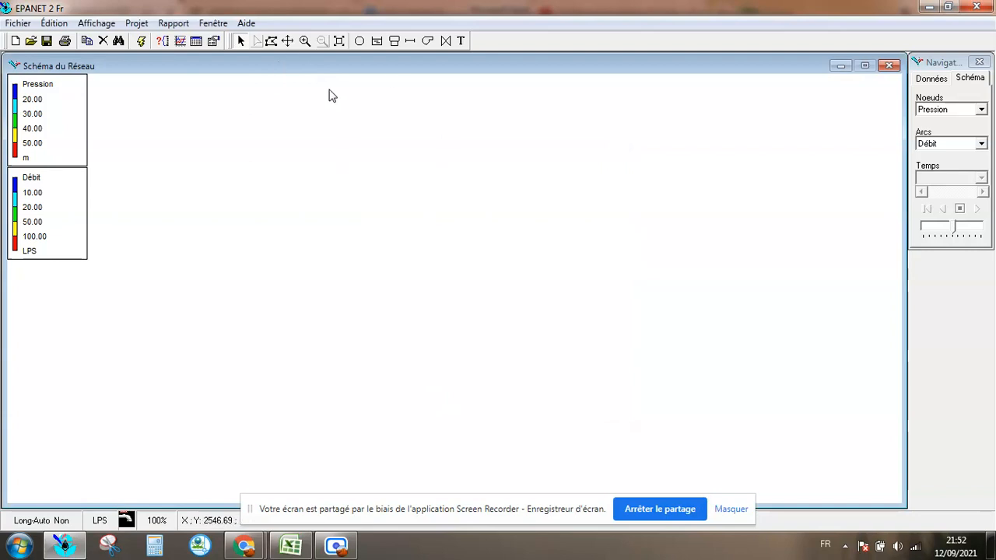
# Place two demand junctions on the network map, the second one below and to the right of the first.
pyautogui.click(360, 41)
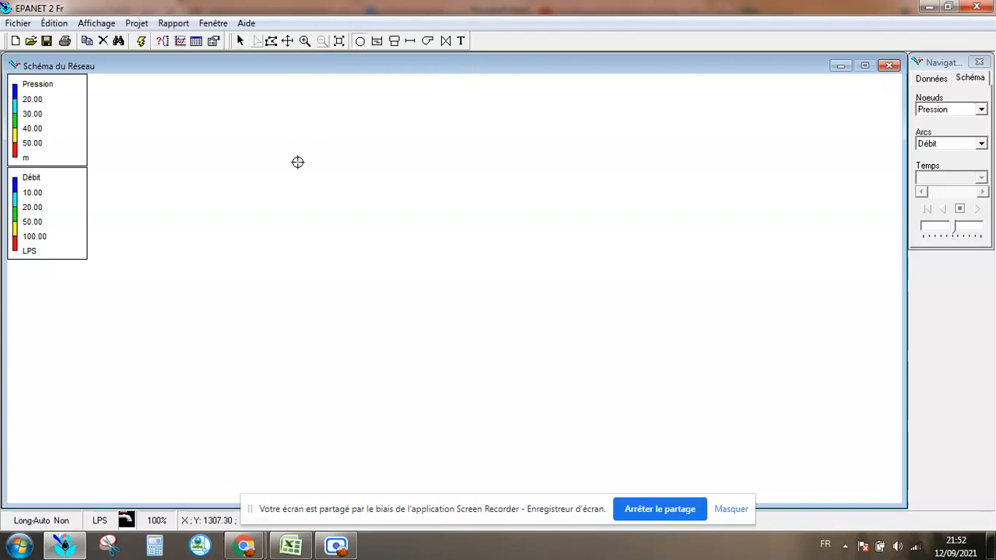
pyautogui.click(281, 191)
pyautogui.click(244, 42)
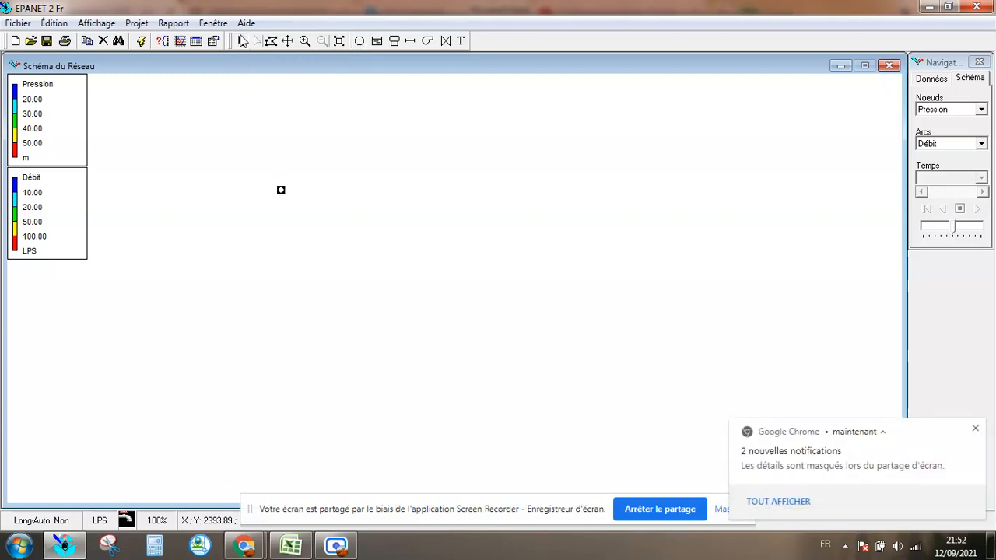
pyautogui.click(358, 41)
pyautogui.click(446, 300)
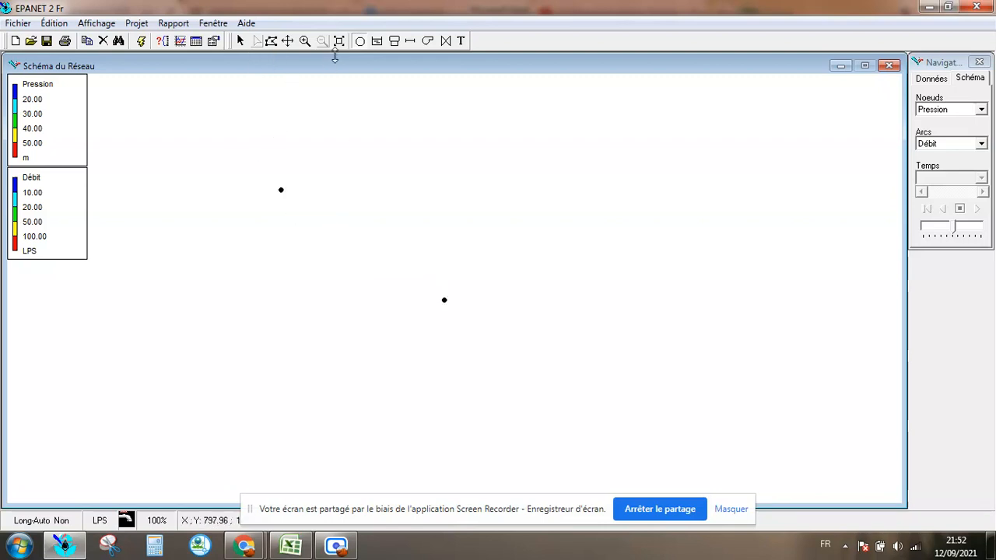
# Draw a straight pipe from the upper-left junction to the lower-right junction.
pyautogui.click(410, 41)
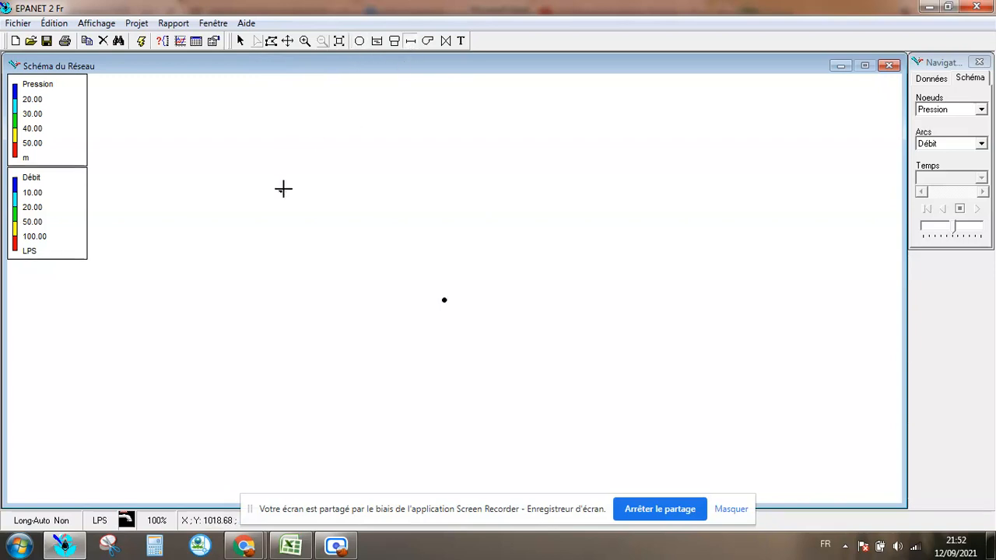
pyautogui.click(283, 189)
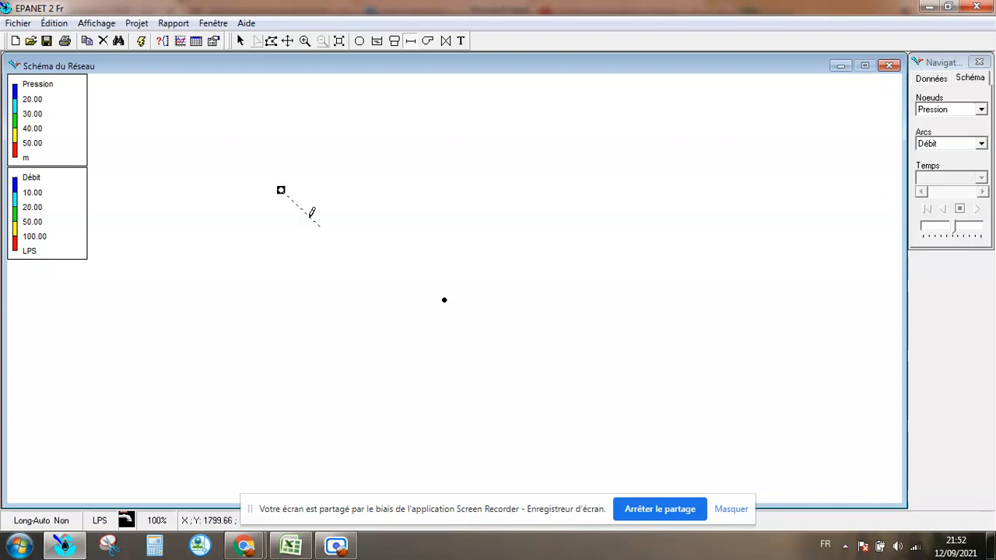
pyautogui.click(444, 299)
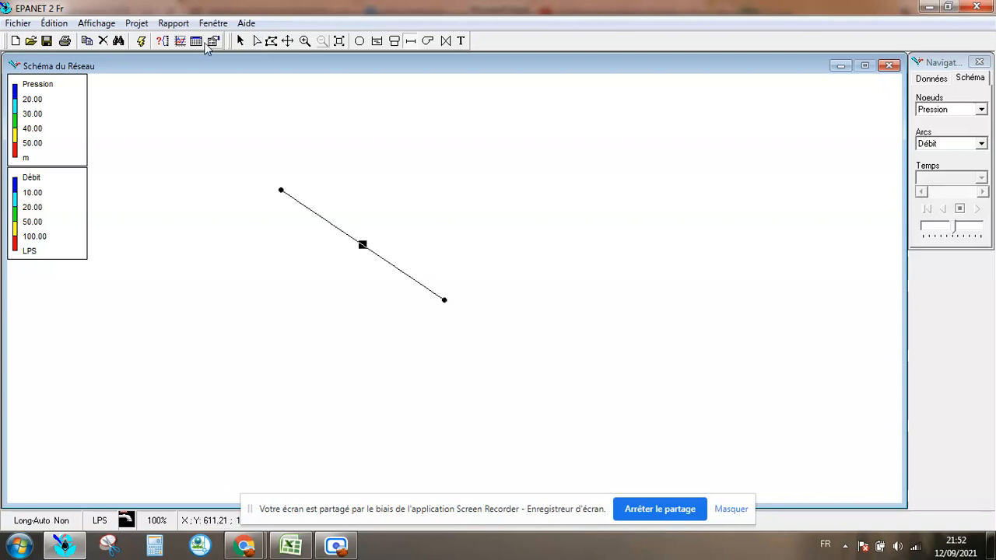
pyautogui.click(239, 41)
# Place a tank on the map just above and to the left of the upper junction.
pyautogui.click(395, 41)
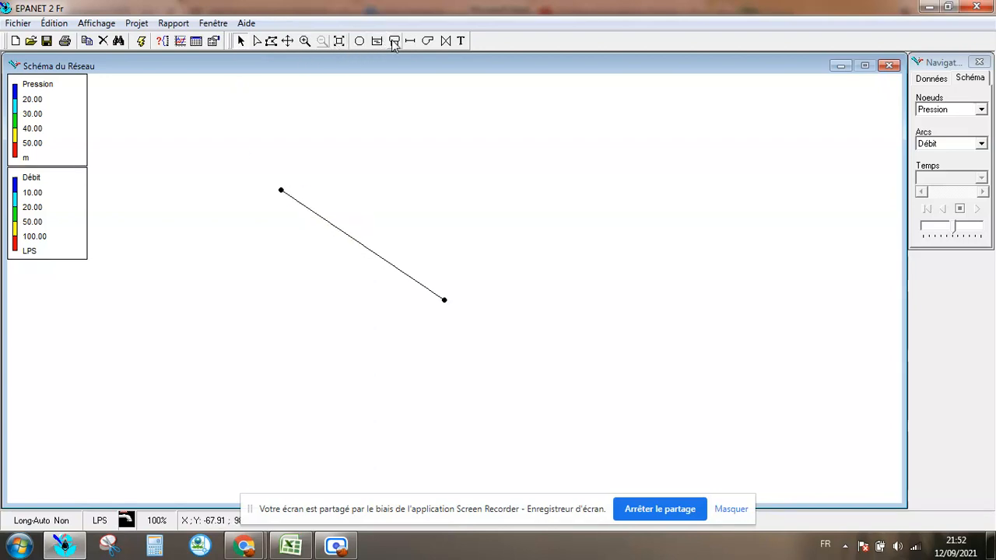
pyautogui.click(250, 160)
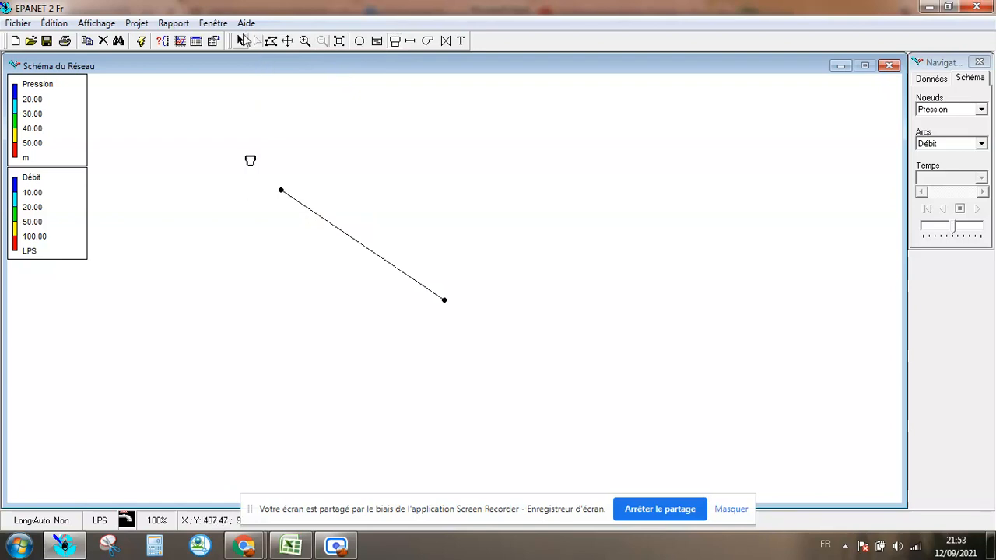
pyautogui.click(242, 40)
# Set the new tank's bottom elevation to 160 and its minimum level to 2.
pyautogui.moveTo(250, 162)
pyautogui.doubleClick(250, 162)
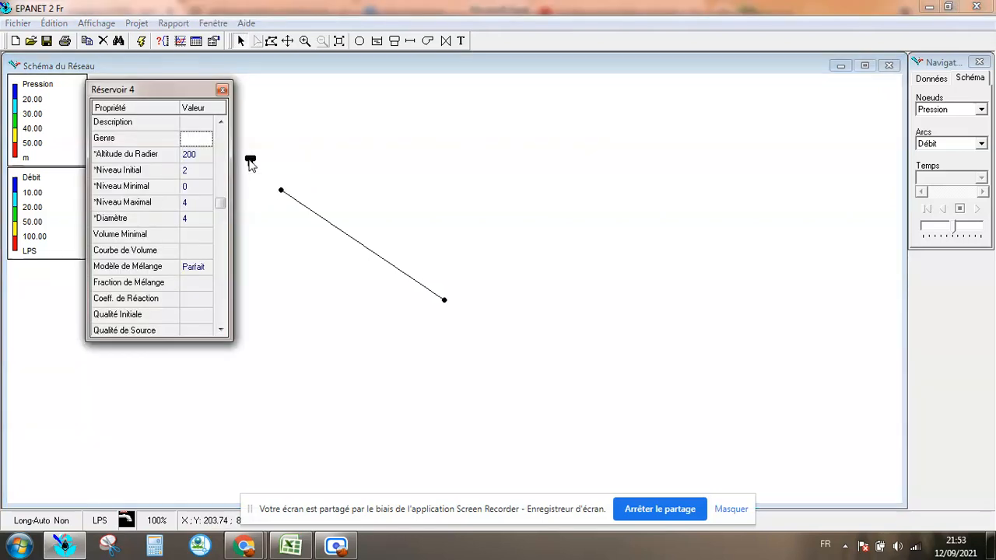
pyautogui.click(199, 154)
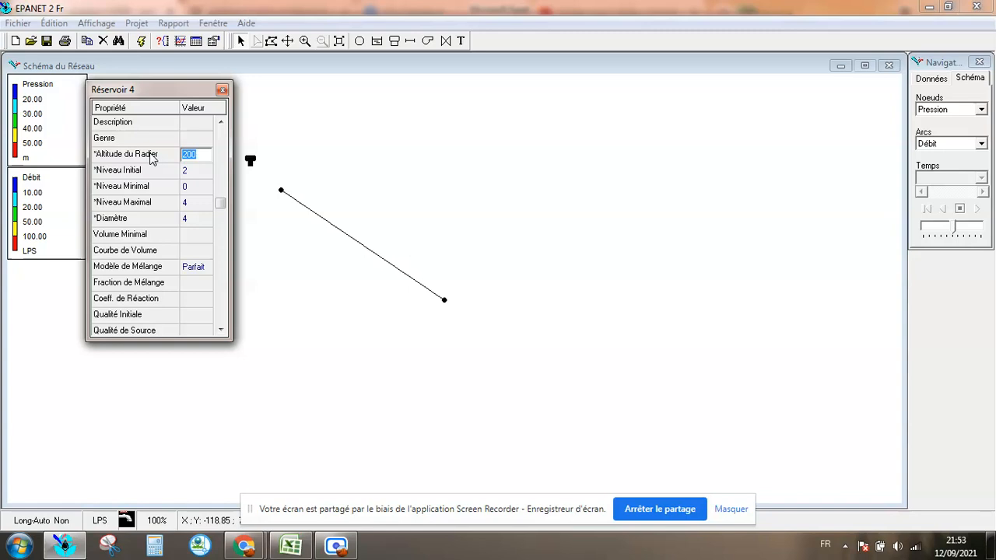
pyautogui.write('160')
pyautogui.click(196, 171)
pyautogui.click(196, 190)
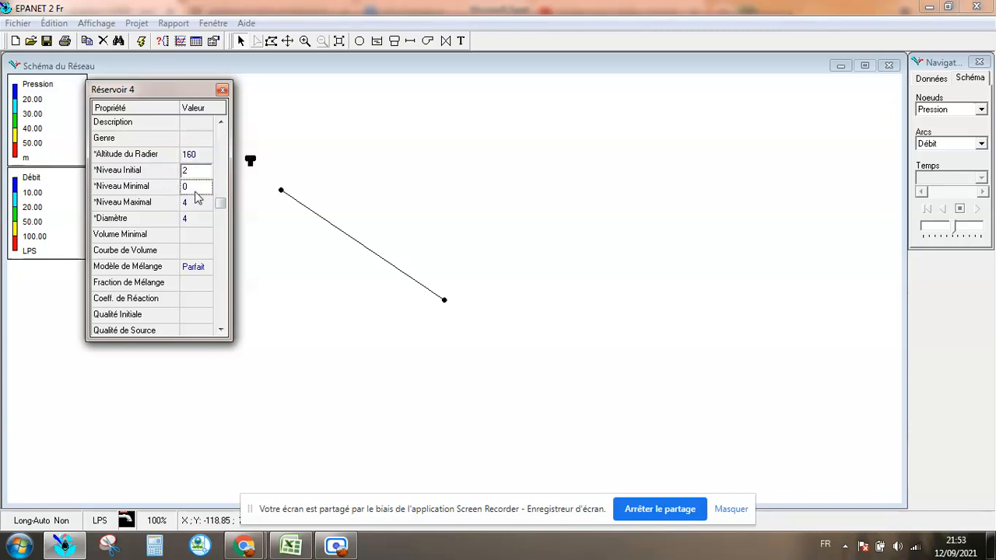
pyautogui.write('2')
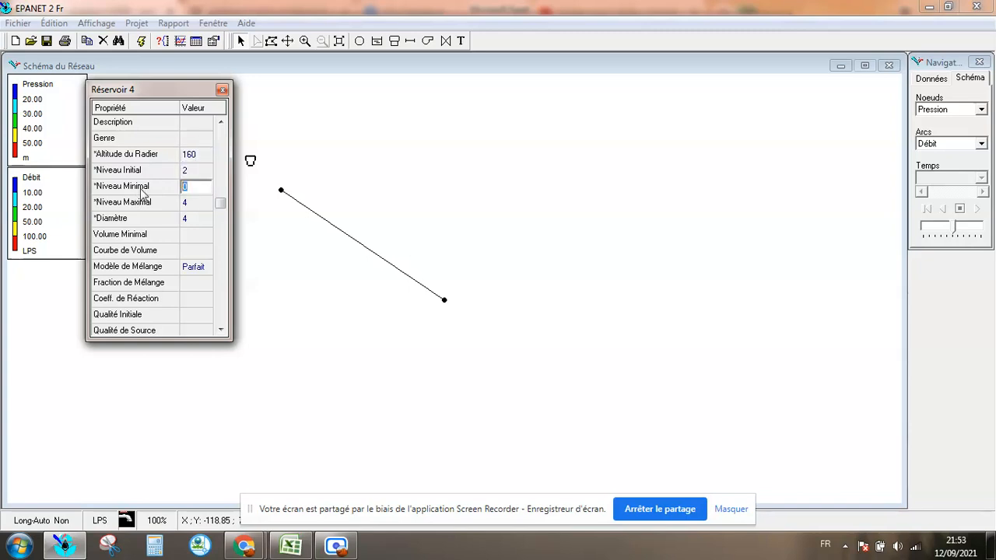
# Set the tank's diameter to 8 and close its properties.
pyautogui.click(196, 204)
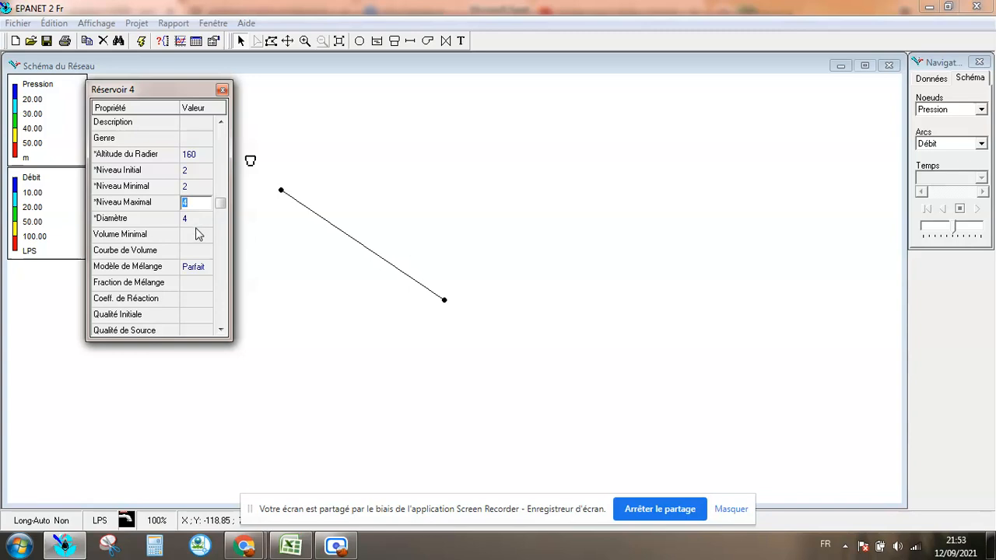
pyautogui.click(198, 222)
pyautogui.moveTo(197, 223); pyautogui.dragTo(153, 220)
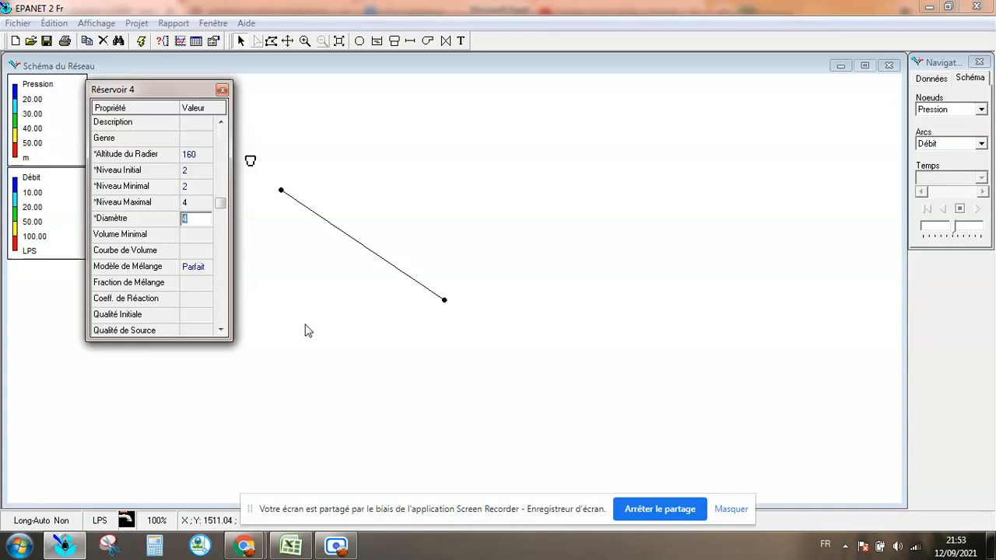
pyautogui.write('8')
pyautogui.click(202, 140)
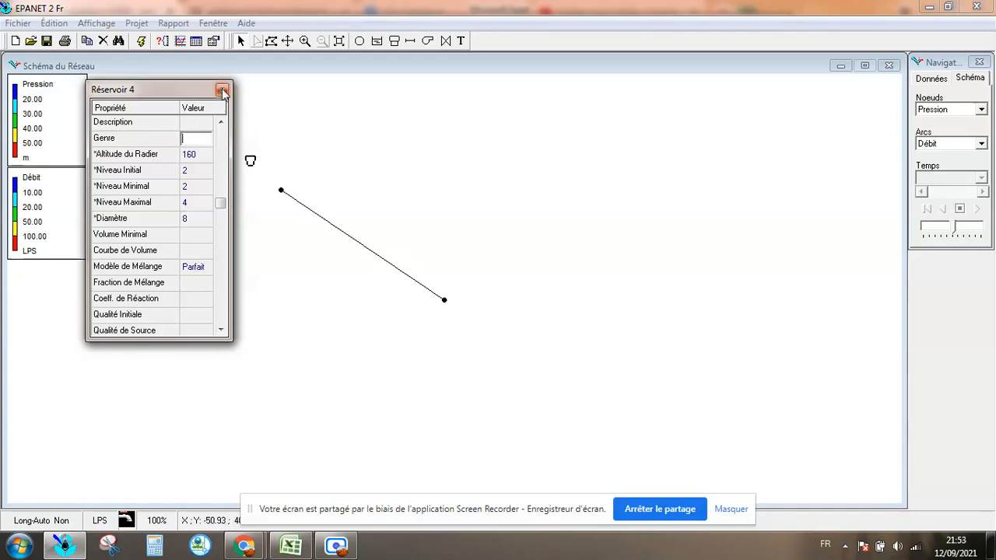
pyautogui.click(222, 91)
# Draw a pipe connecting the tank to the upper-left junction.
pyautogui.click(411, 40)
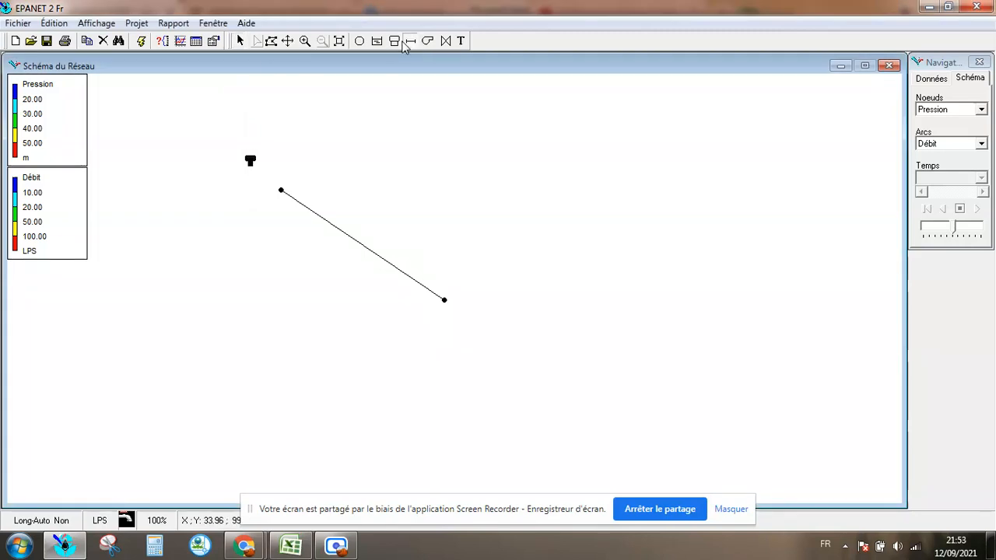
pyautogui.click(250, 160)
pyautogui.click(281, 190)
pyautogui.click(241, 41)
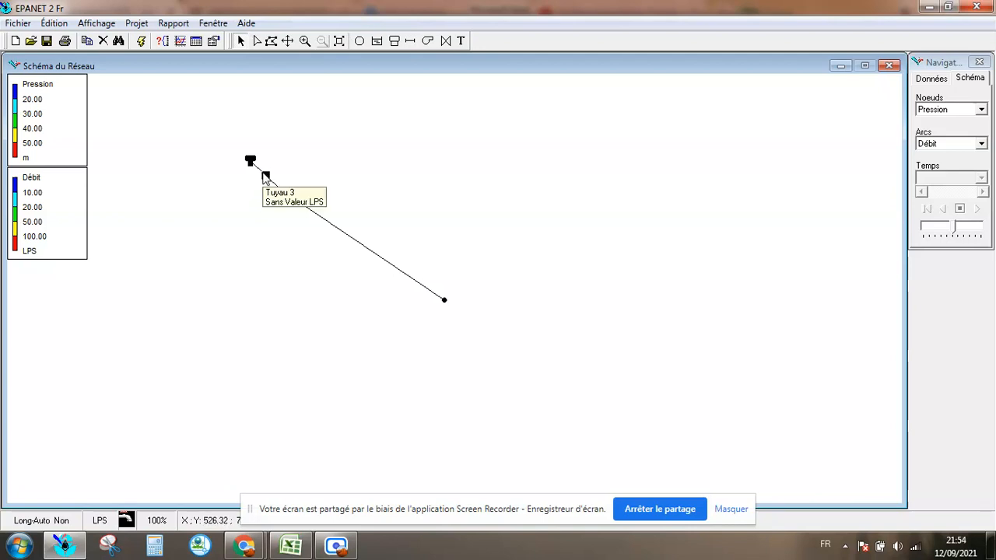
# Review the diameter in the properties of the pipe next to the tank and close them.
pyautogui.doubleClick(265, 176)
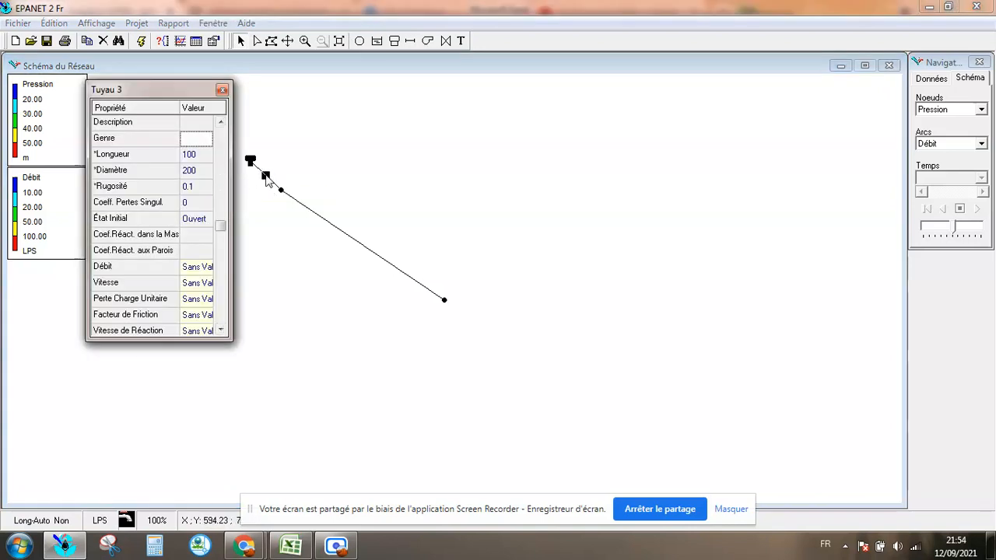
pyautogui.click(195, 171)
pyautogui.click(200, 173)
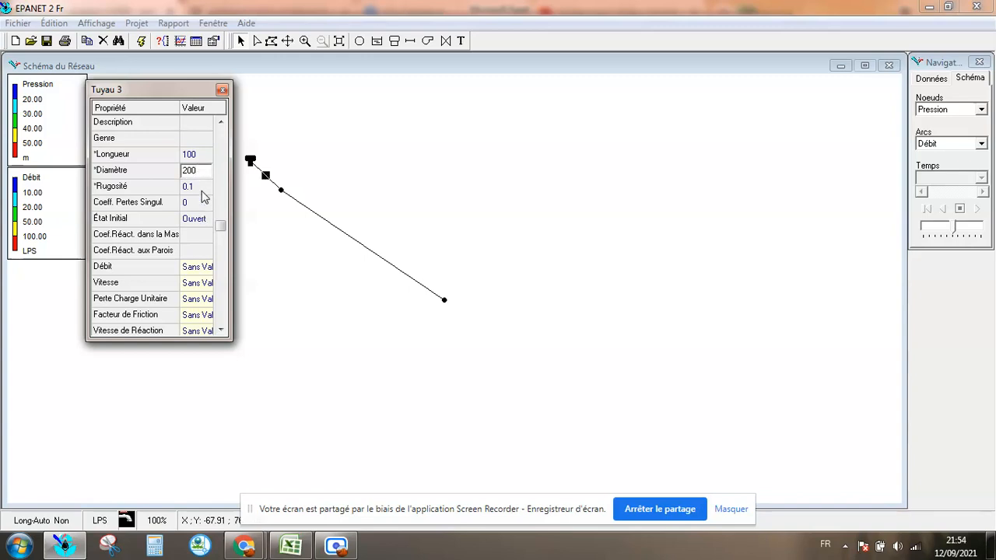
pyautogui.click(202, 139)
pyautogui.click(223, 92)
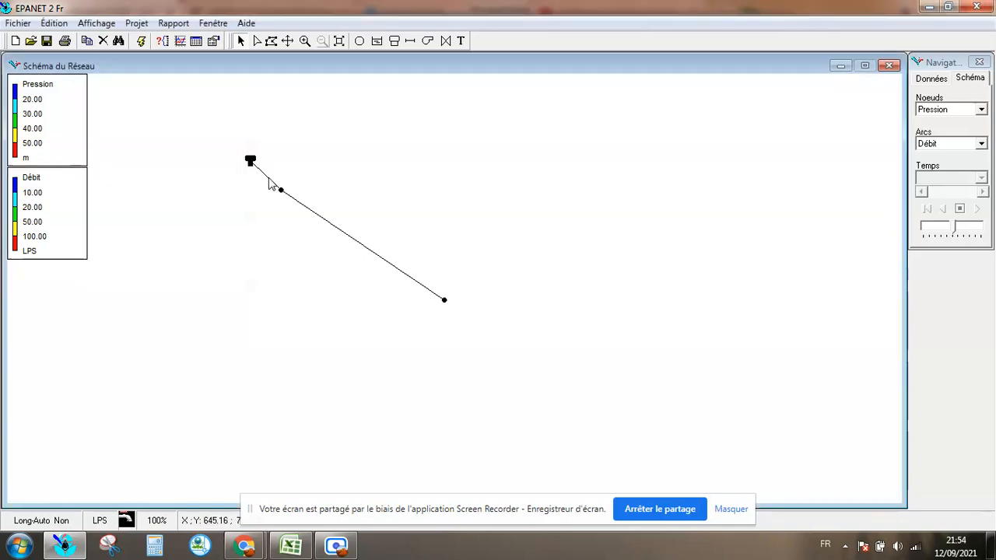
# Set the length of the pipe between the tank and the upper junction to 10 and close its properties.
pyautogui.doubleClick(265, 177)
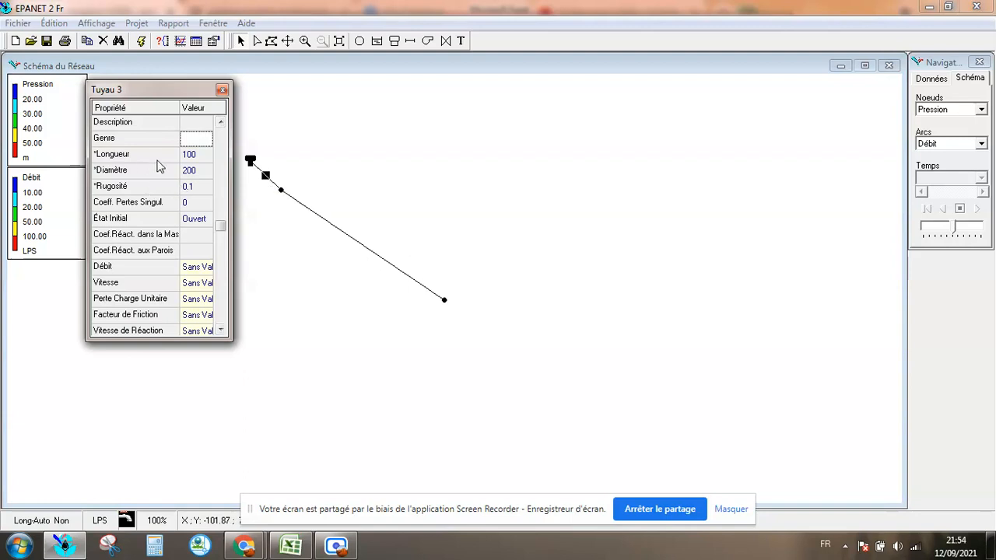
pyautogui.click(201, 155)
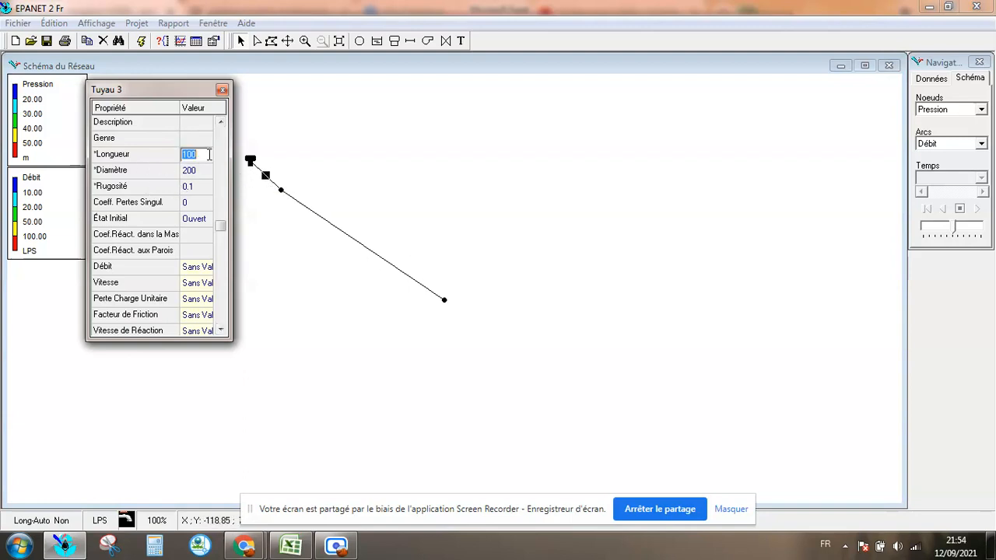
pyautogui.click(205, 154)
pyautogui.click(169, 154)
pyautogui.write('10')
pyautogui.click(193, 221)
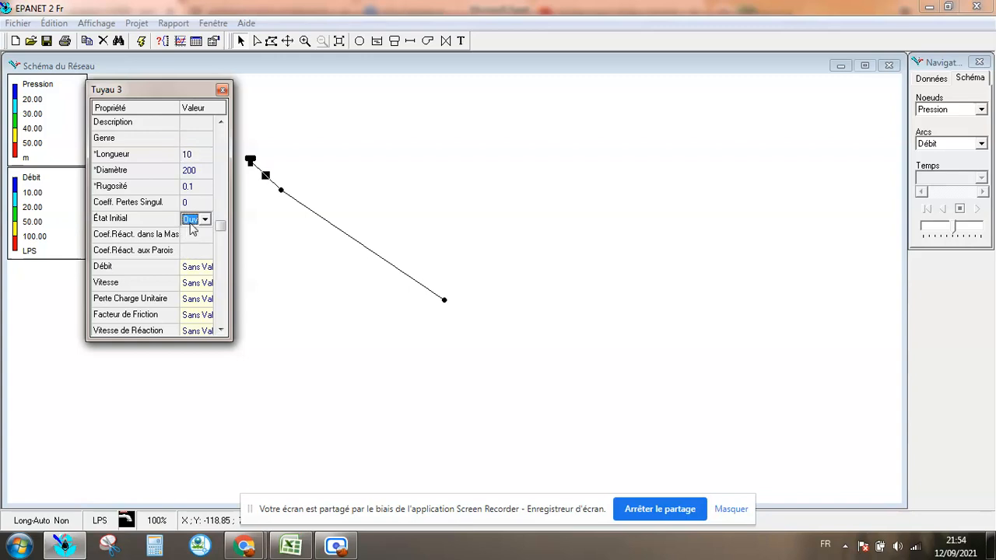
pyautogui.click(224, 91)
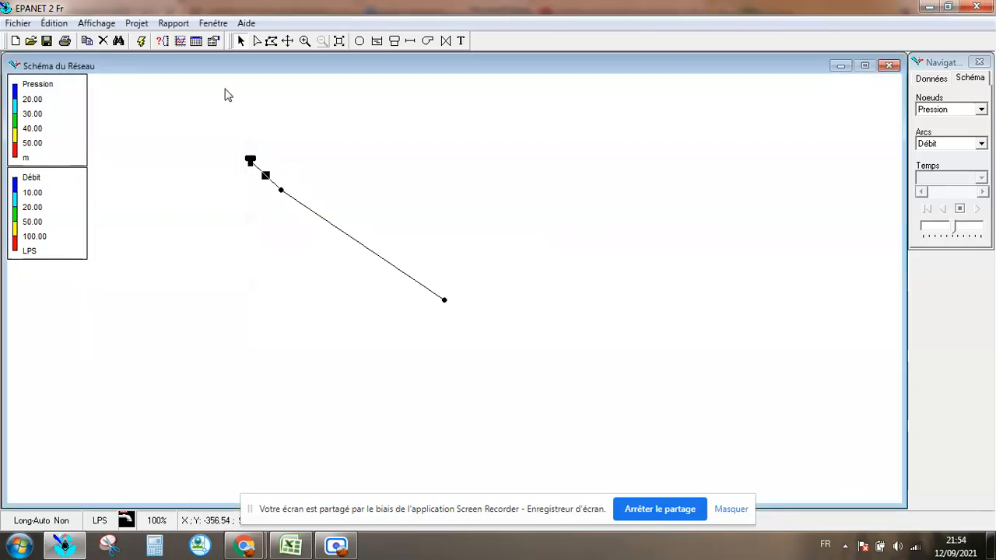
# Set the upper junction's elevation to 150 and its base demand to -20, closing its properties.
pyautogui.doubleClick(282, 192)
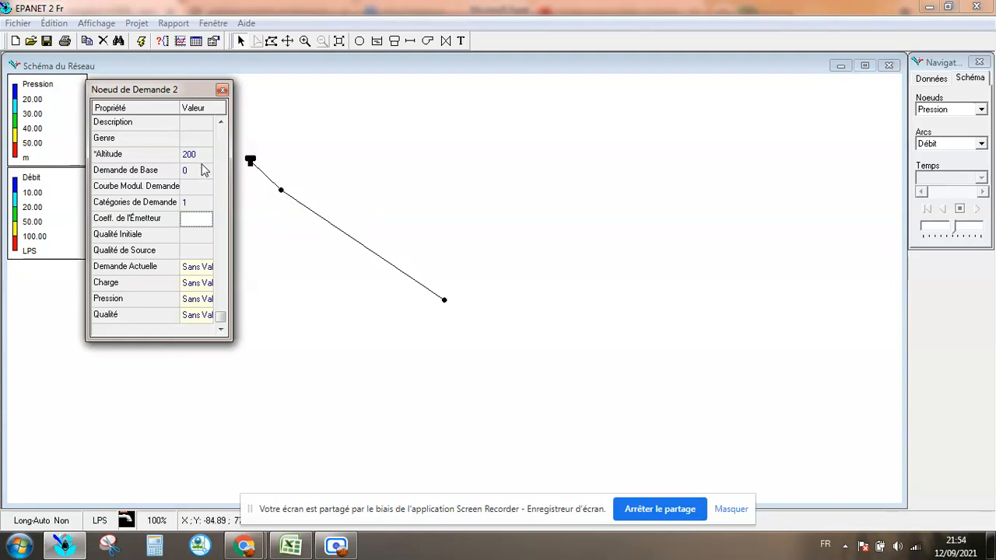
pyautogui.click(202, 159)
pyautogui.click(202, 159)
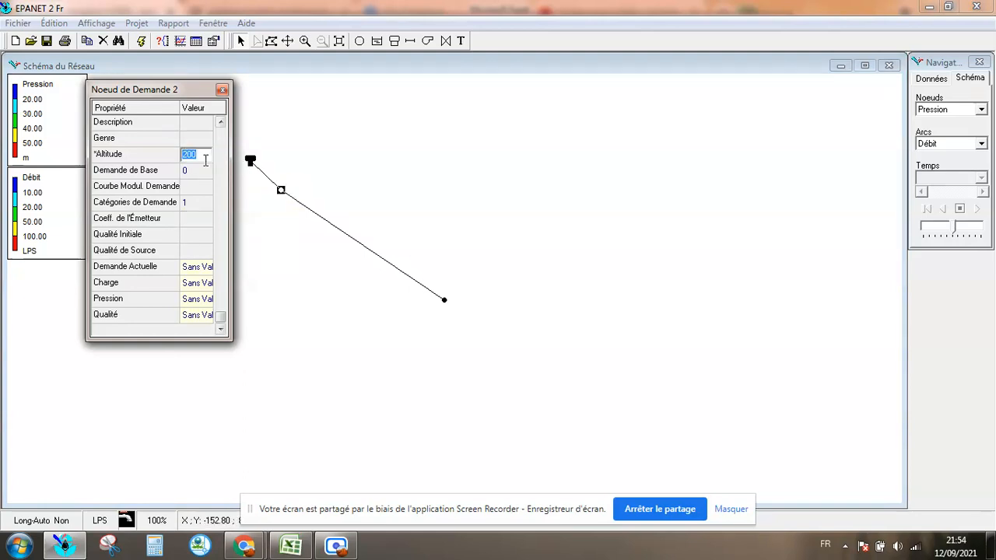
pyautogui.write('150')
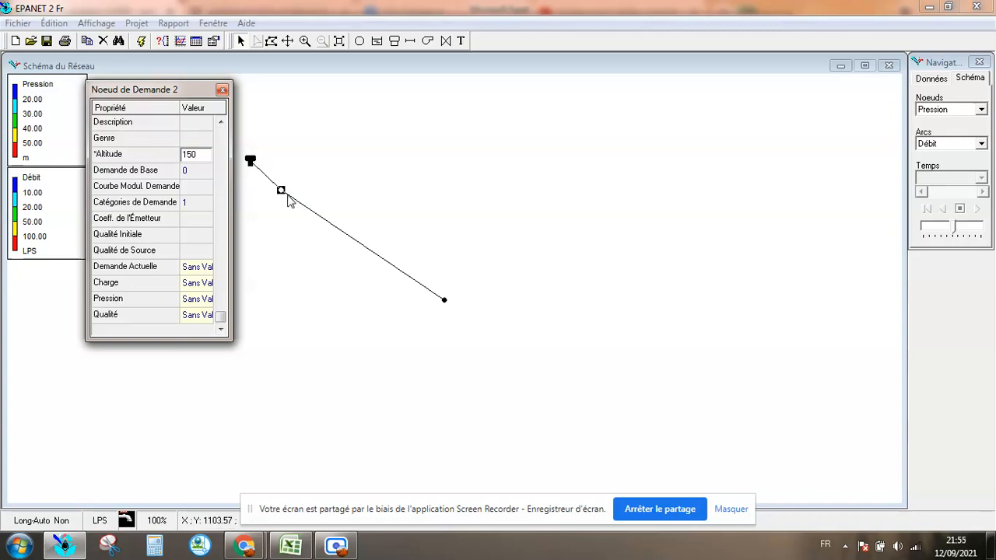
pyautogui.click(202, 177)
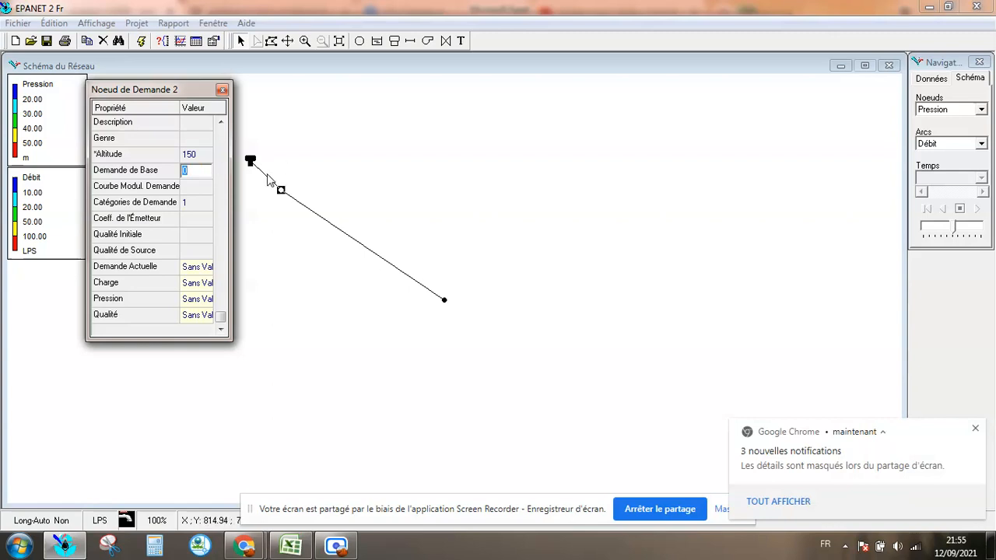
pyautogui.moveTo(448, 307)
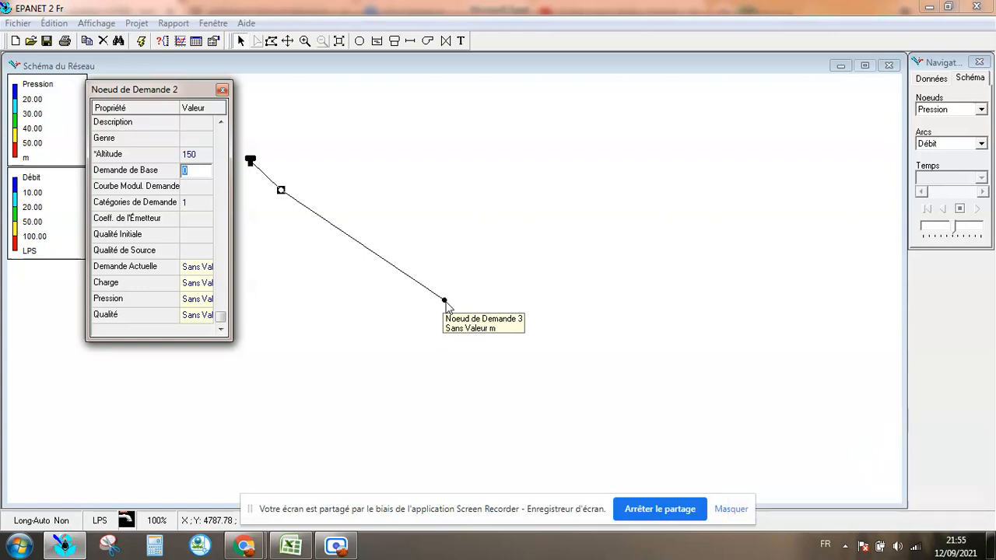
pyautogui.doubleClick(186, 172)
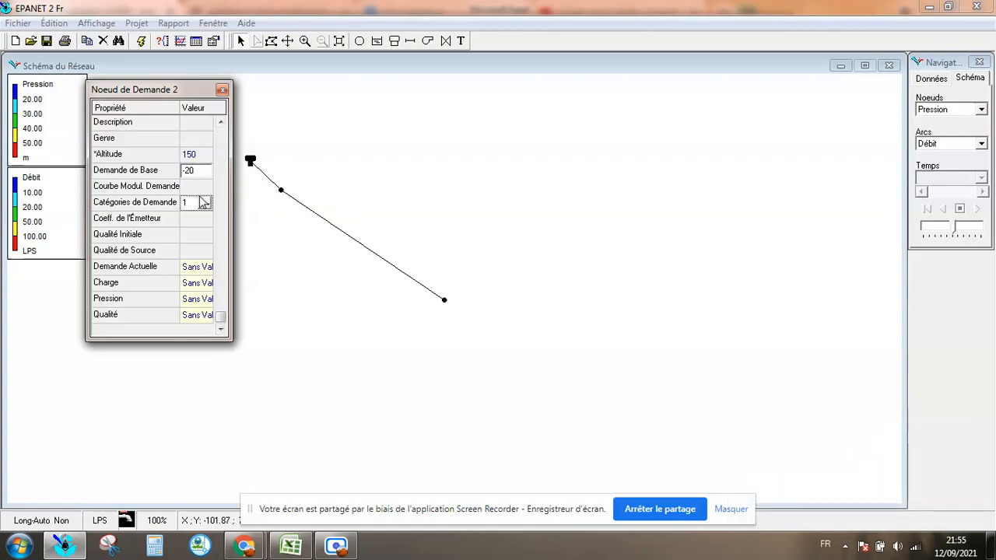
pyautogui.click(222, 89)
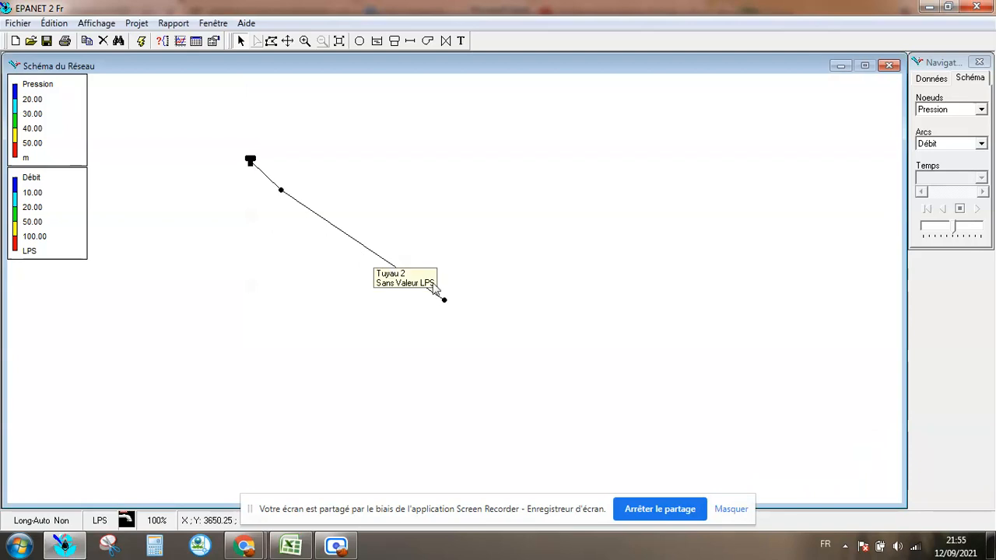
# Set the length of the pipe between the two junctions to 2500 and close its properties.
pyautogui.doubleClick(351, 241)
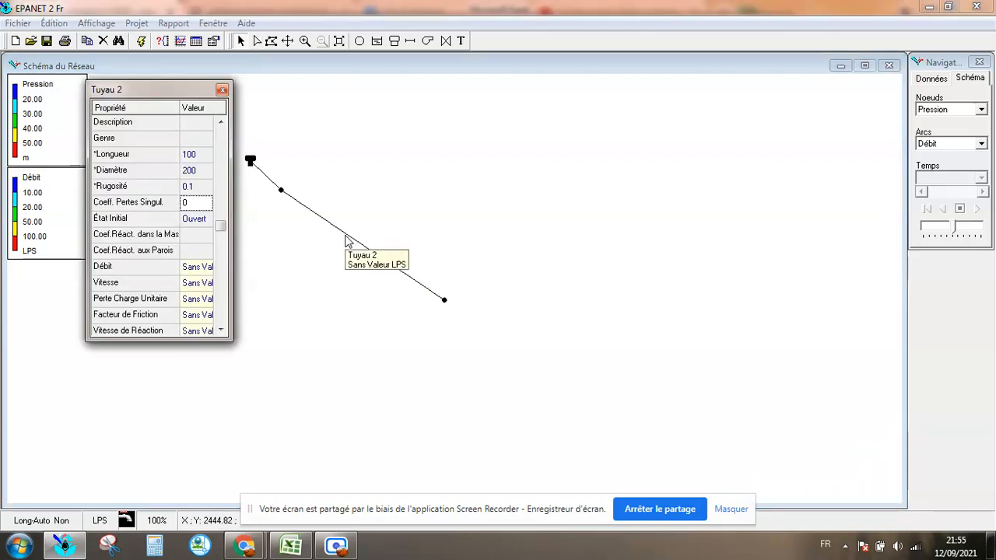
pyautogui.click(204, 156)
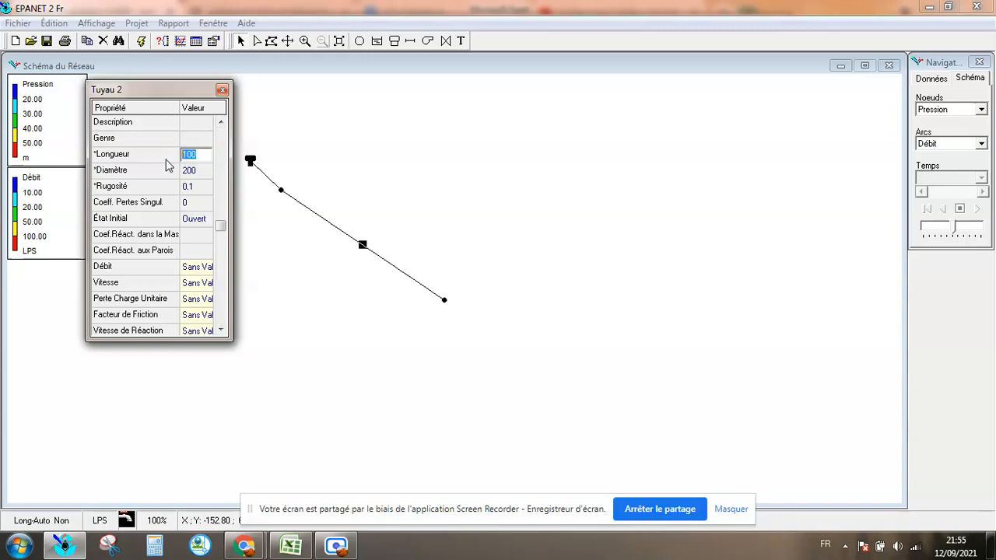
pyautogui.write('250')
pyautogui.click(200, 172)
pyautogui.click(200, 191)
pyautogui.click(195, 139)
pyautogui.click(222, 90)
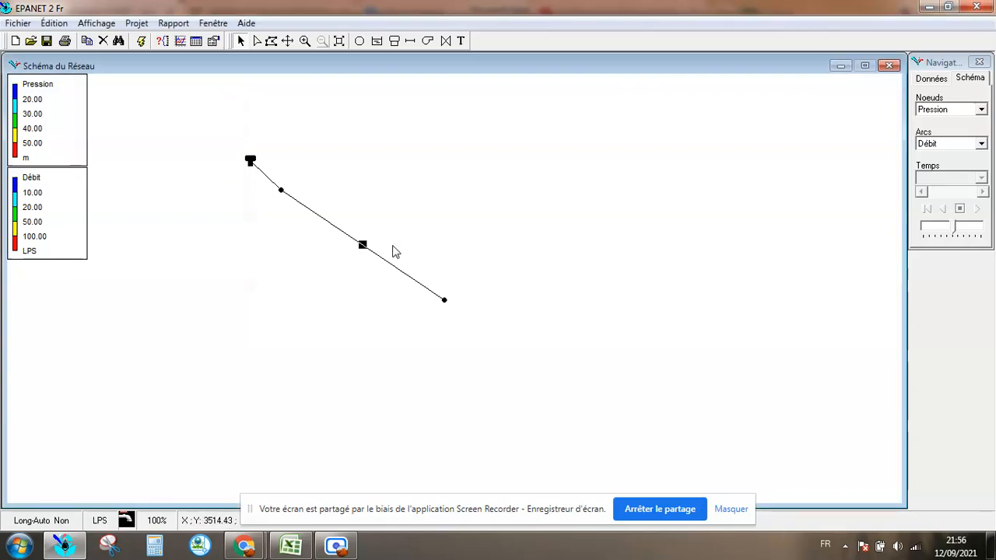
# Give the lower junction a base demand of 20 and an elevation of 100, closing its properties.
pyautogui.doubleClick(444, 302)
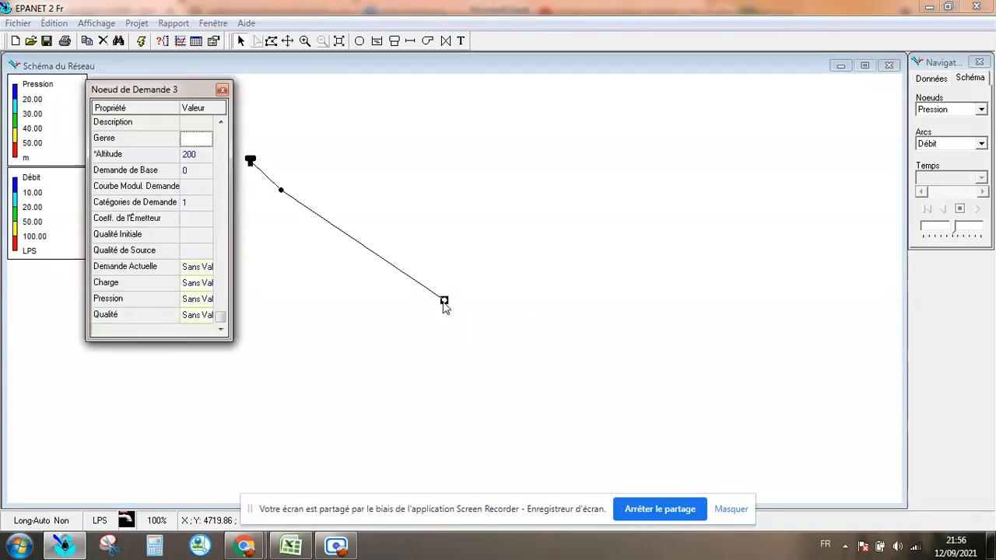
pyautogui.click(204, 174)
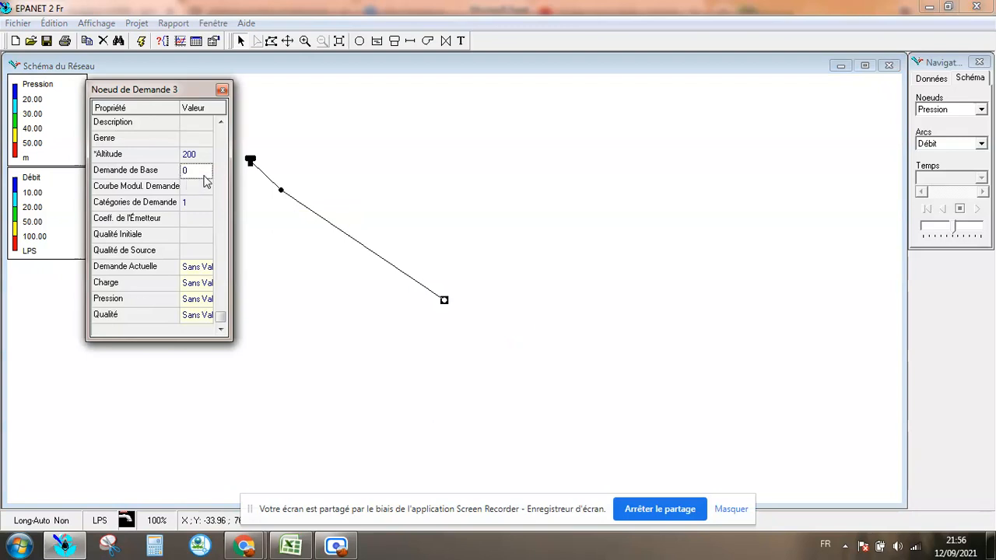
pyautogui.write('20')
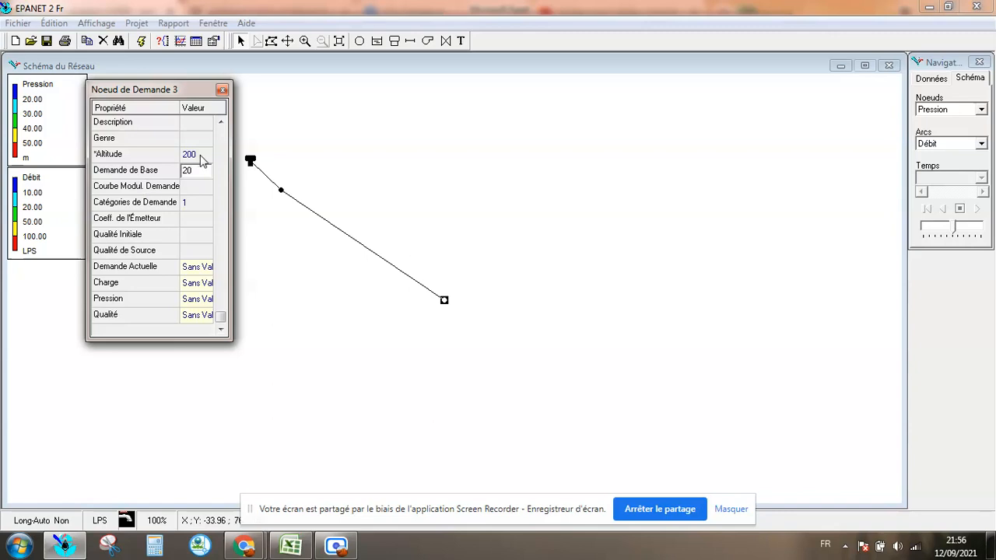
pyautogui.click(204, 157)
pyautogui.write('1')
pyautogui.click(195, 234)
pyautogui.click(221, 89)
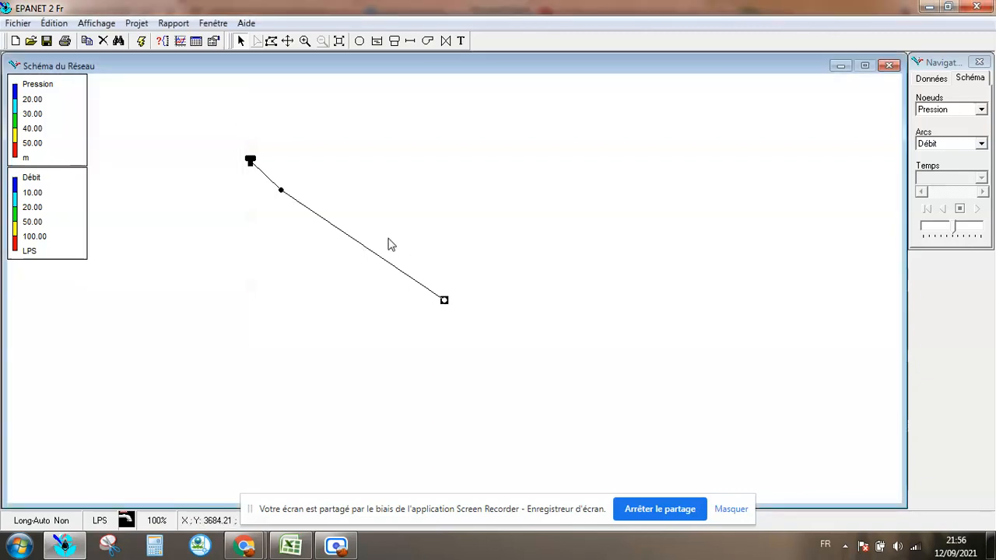
# Run the hydraulic simulation of the network and accept its status message.
pyautogui.click(130, 25)
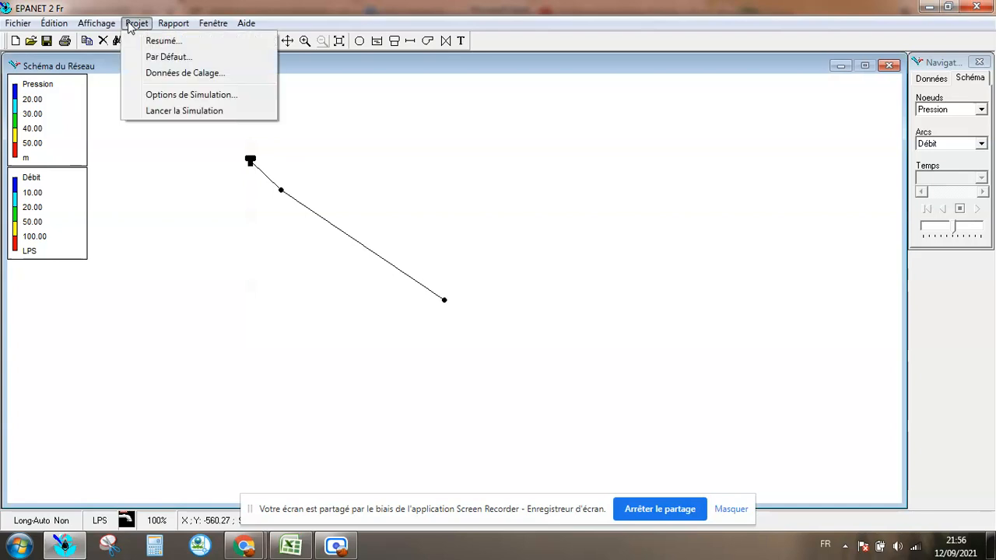
pyautogui.click(172, 112)
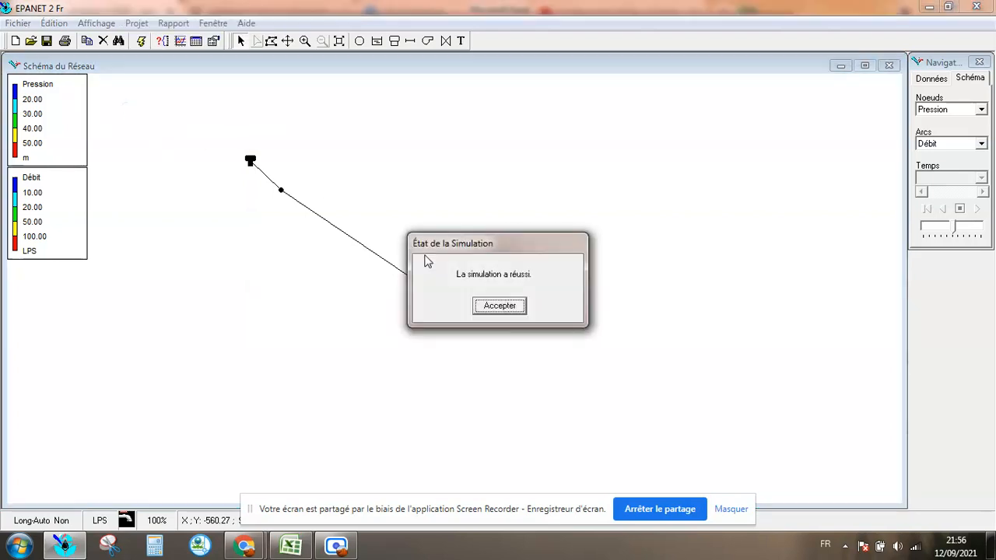
pyautogui.click(499, 306)
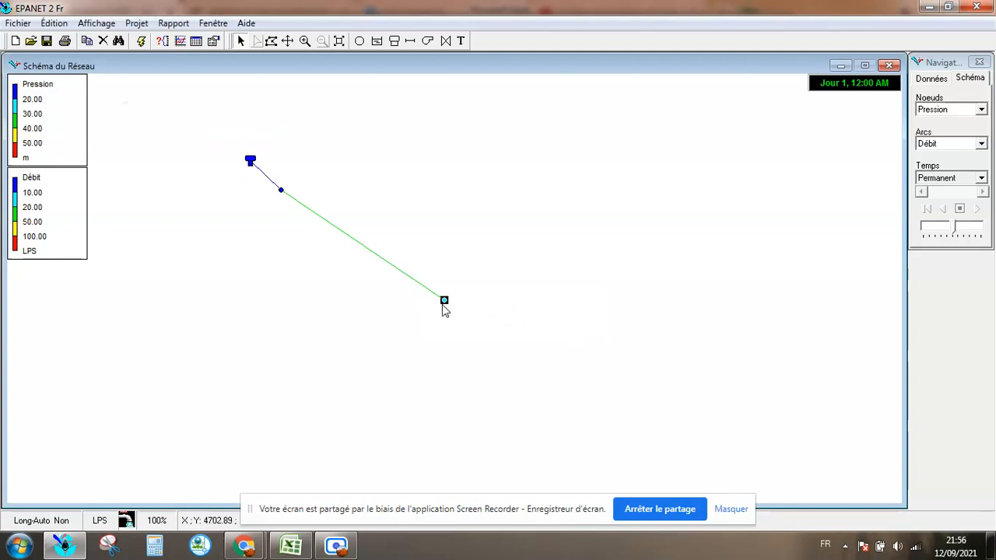
# Check the lower junction's pressure, the tank pipe's flow and all computed results of the pipe between the junctions.
pyautogui.moveTo(445, 309)
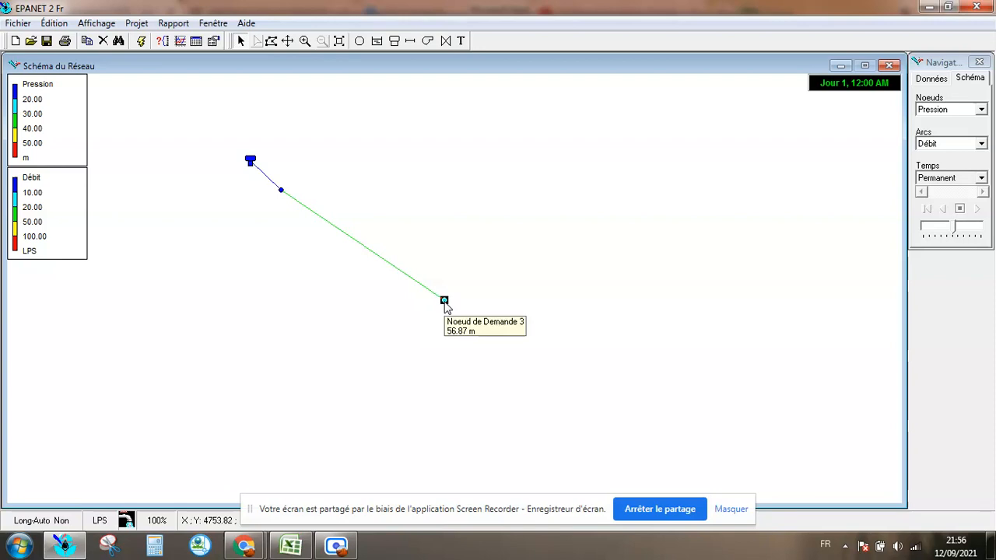
pyautogui.click(265, 175)
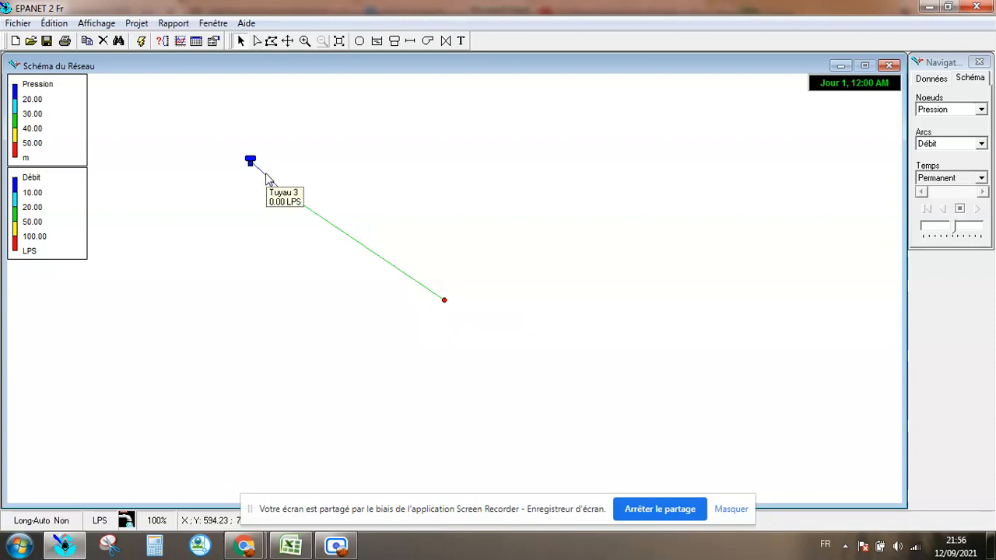
pyautogui.doubleClick(327, 227)
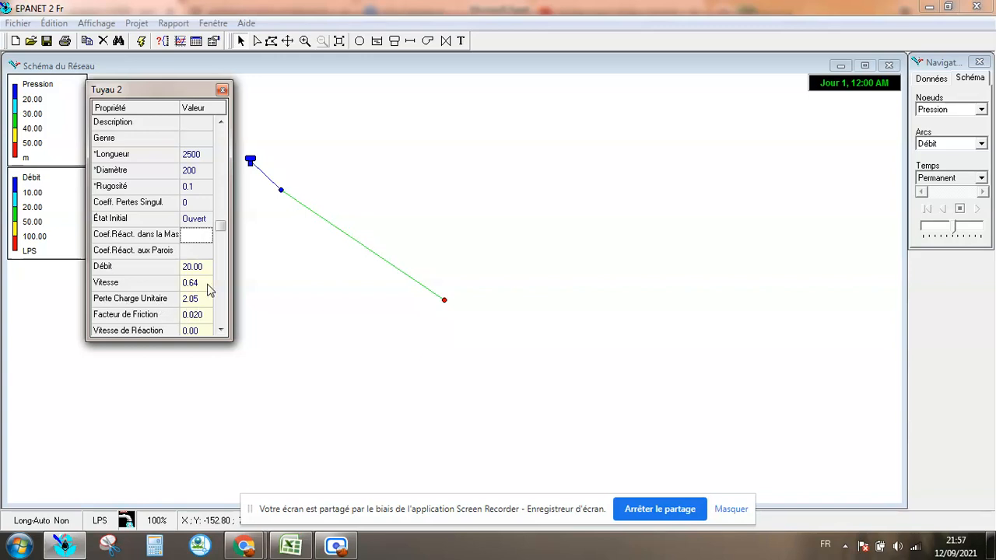
pyautogui.click(221, 332)
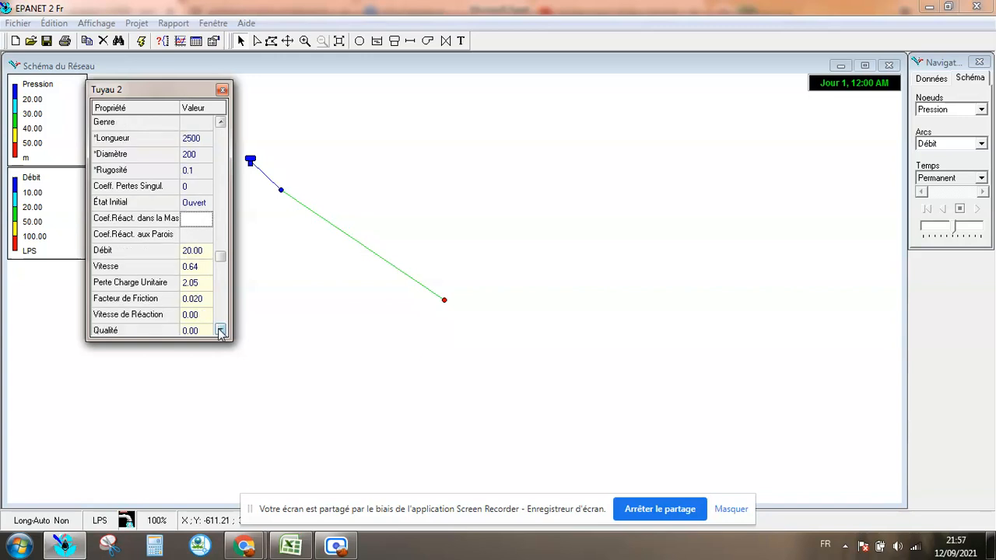
pyautogui.click(221, 331)
pyautogui.click(222, 331)
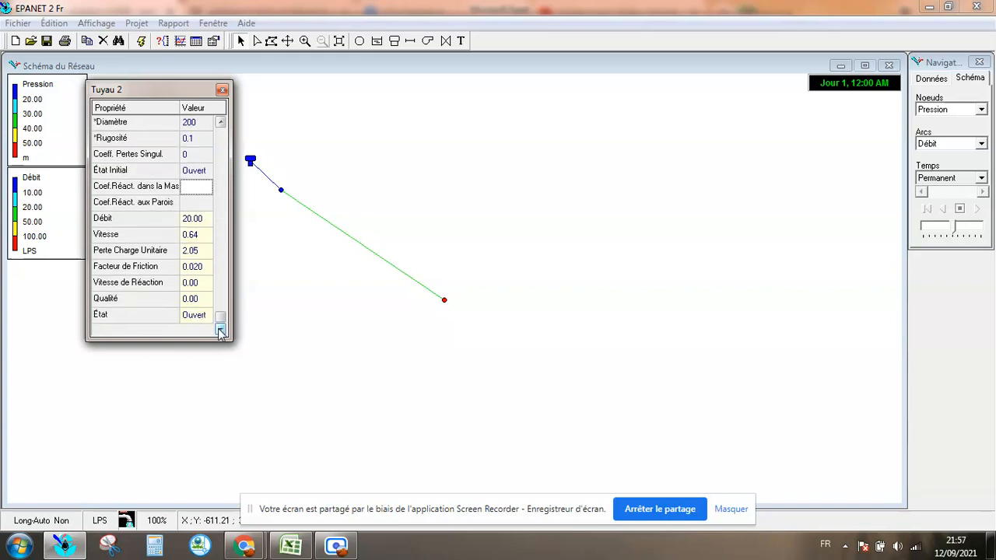
pyautogui.click(222, 90)
# Examine the lower junction's computed demand, head and pressure alongside its elevation, closing its properties.
pyautogui.moveTo(443, 304)
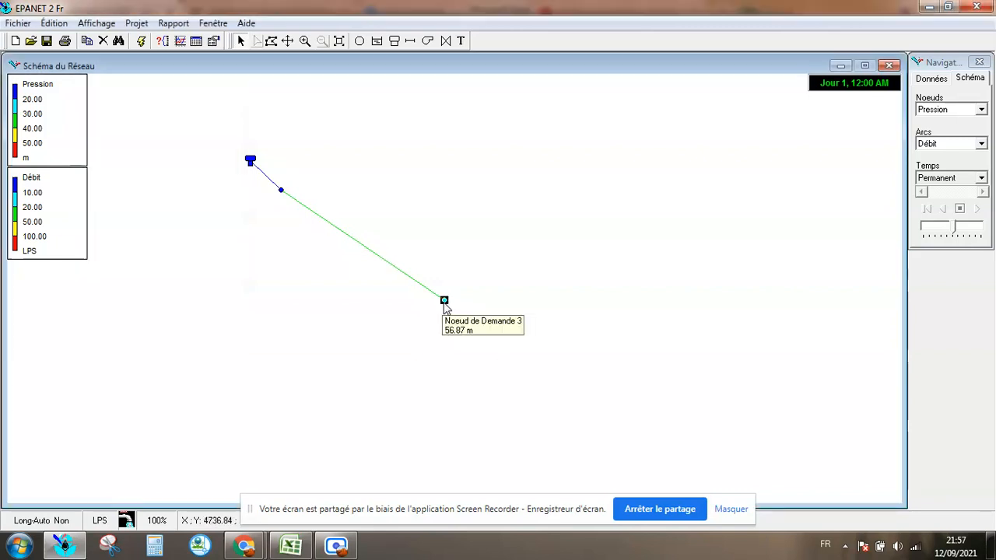
pyautogui.doubleClick(443, 301)
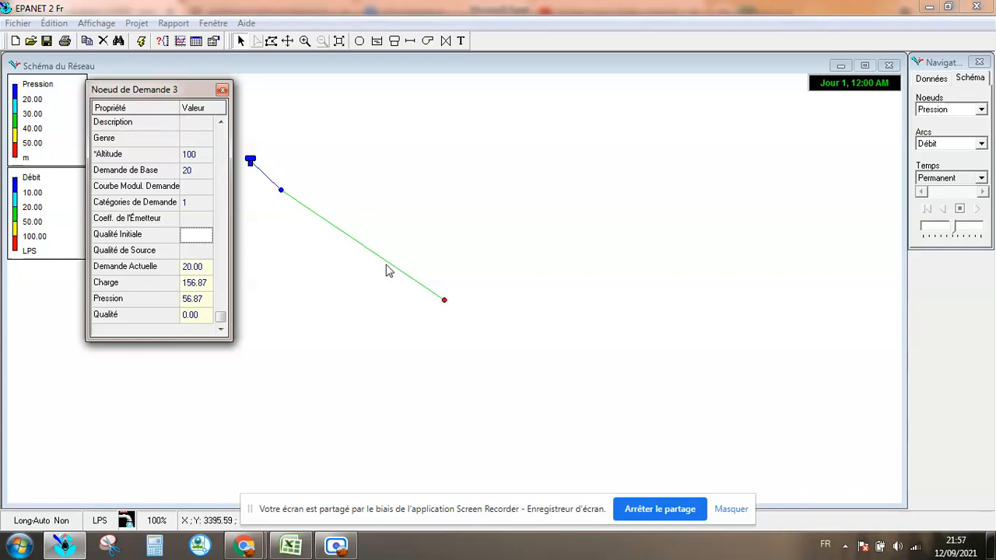
pyautogui.moveTo(440, 308)
pyautogui.click(205, 155)
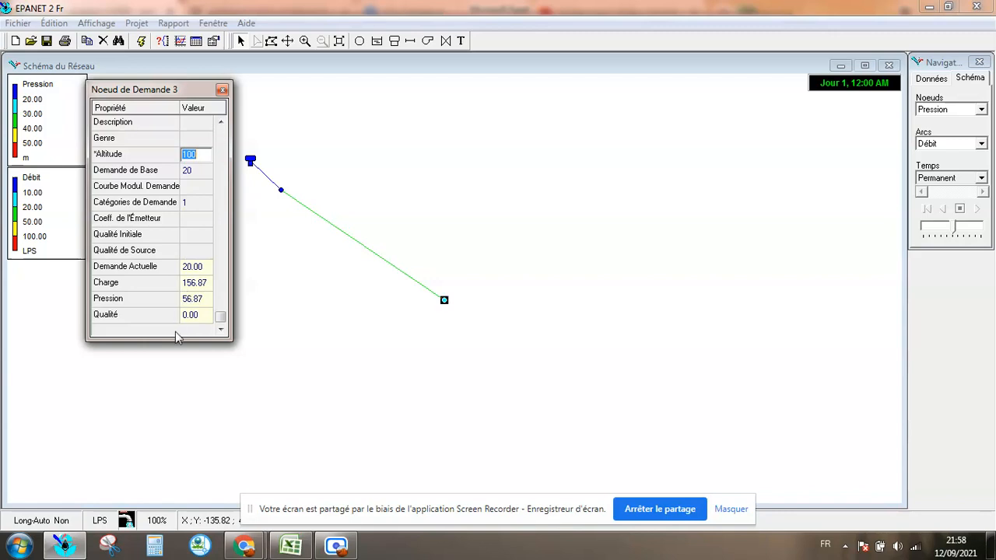
pyautogui.click(223, 91)
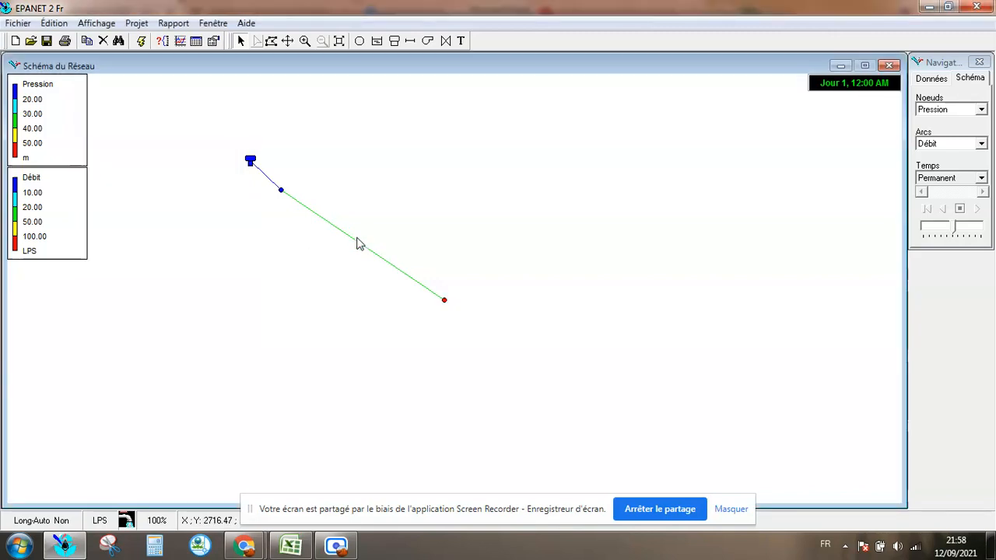
# Check the diameter and computed results of the pipe between the two junctions, closing its properties.
pyautogui.doubleClick(359, 247)
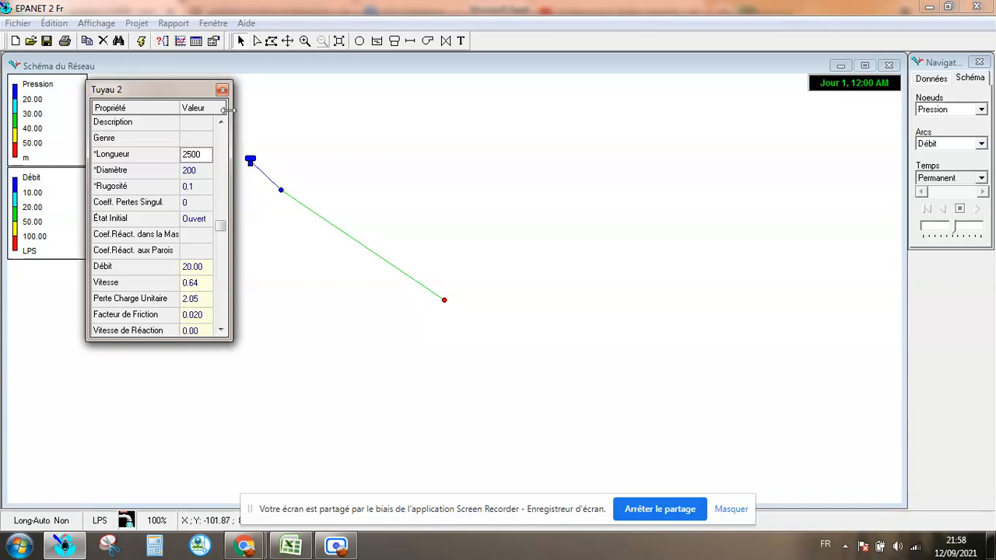
pyautogui.click(204, 173)
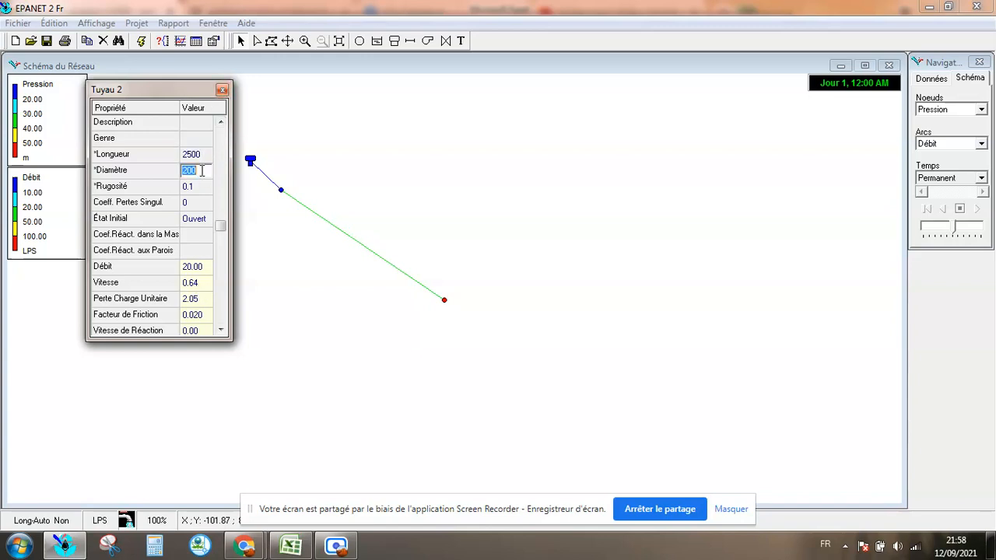
pyautogui.click(223, 90)
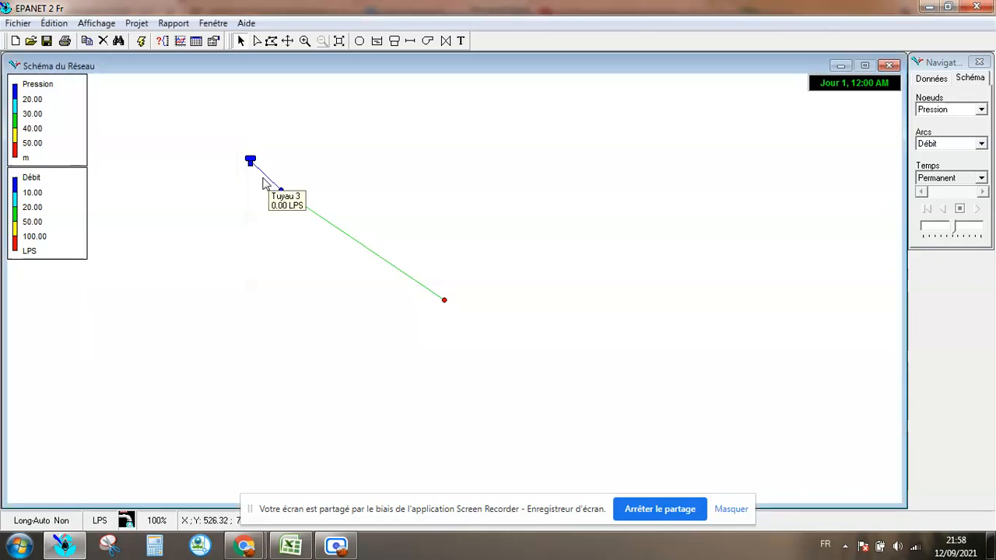
# Set the diameter of the pipe linking the tank to the upper junction to 125 and close its properties.
pyautogui.doubleClick(265, 181)
pyautogui.click(196, 175)
pyautogui.scroll(1, 109, 164)
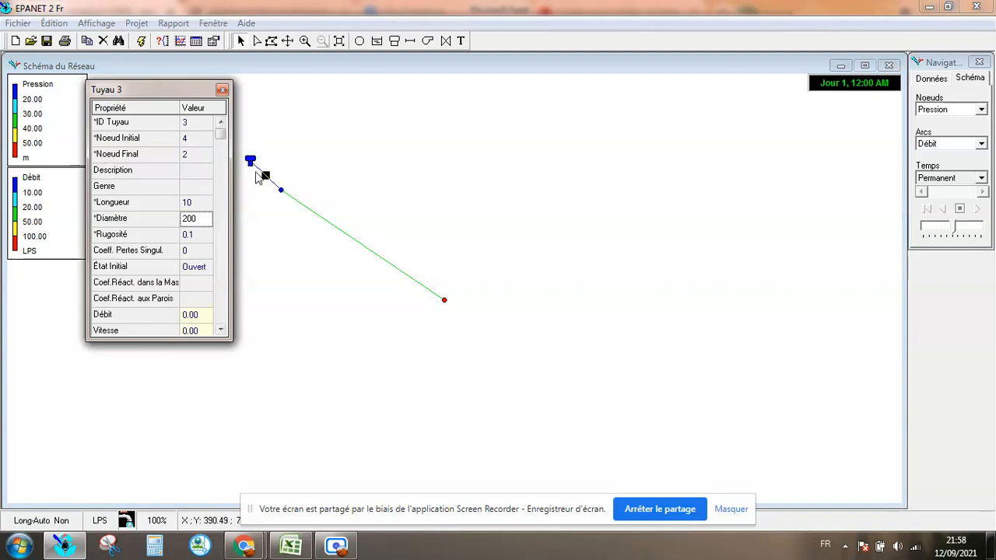
pyautogui.click(222, 90)
pyautogui.doubleClick(265, 176)
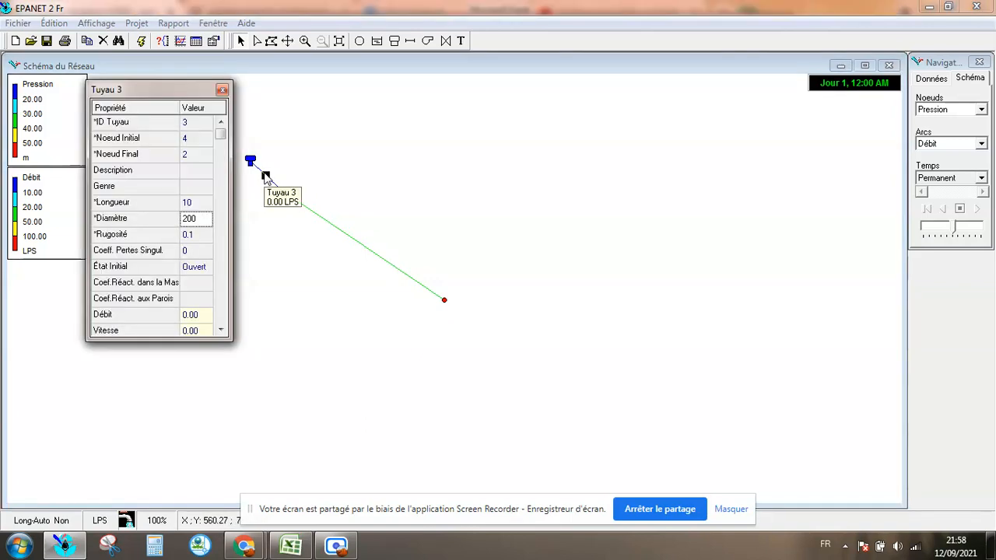
pyautogui.click(199, 219)
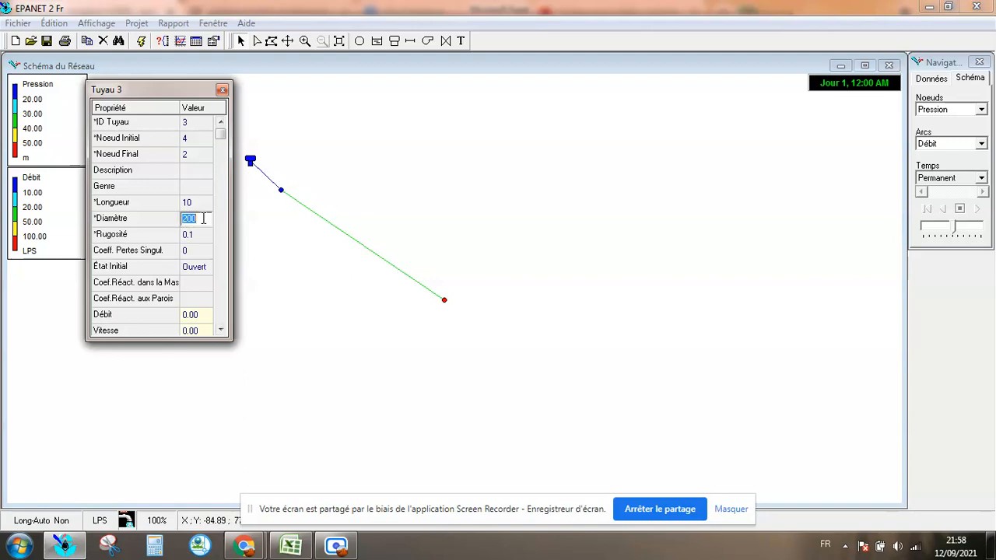
pyautogui.write('125')
pyautogui.click(202, 172)
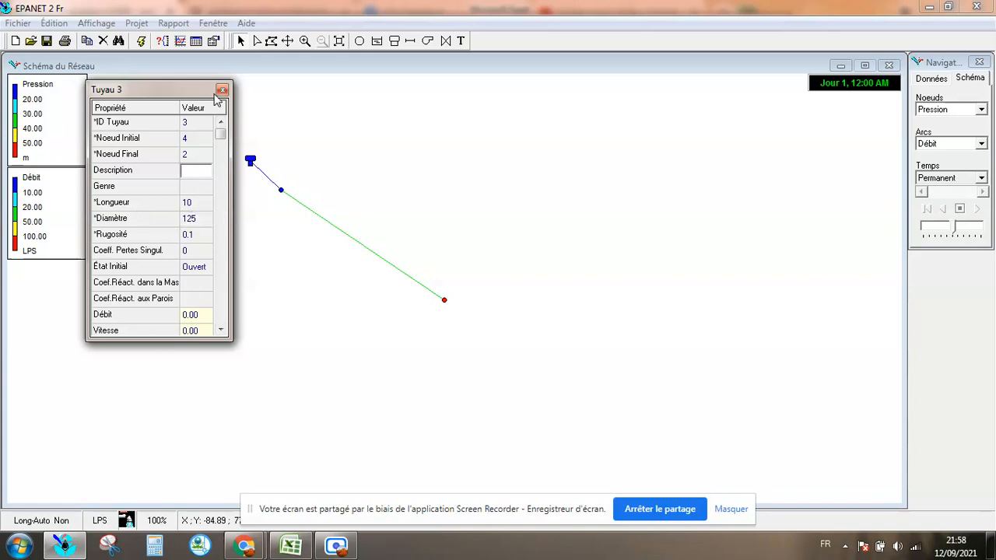
pyautogui.click(222, 90)
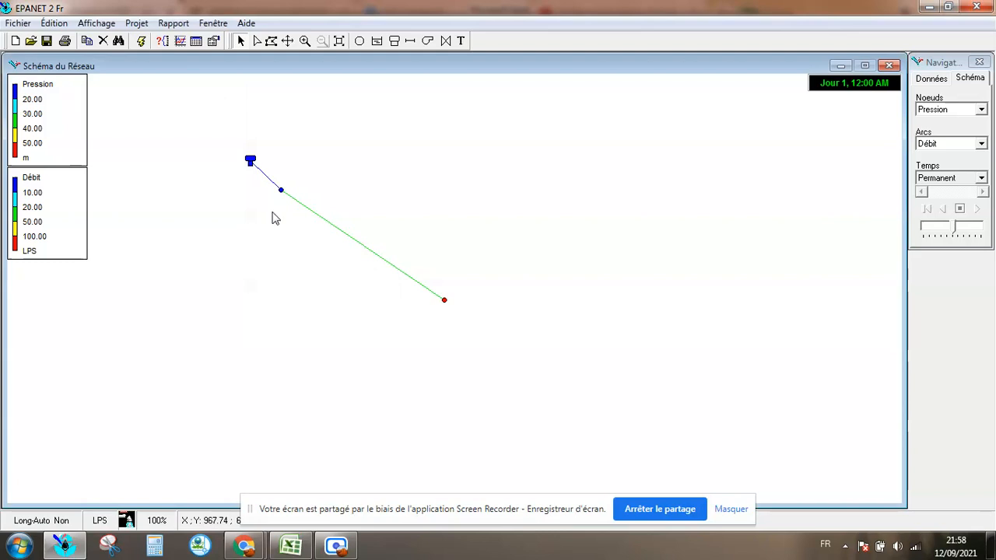
# Set the diameter of the pipe between the two junctions to 125 and close its properties.
pyautogui.doubleClick(338, 232)
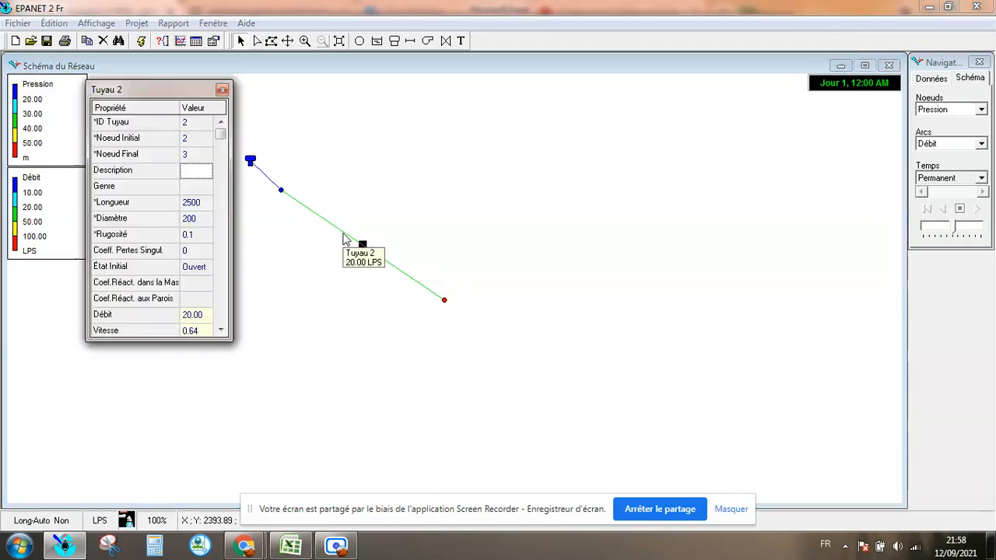
pyautogui.click(205, 222)
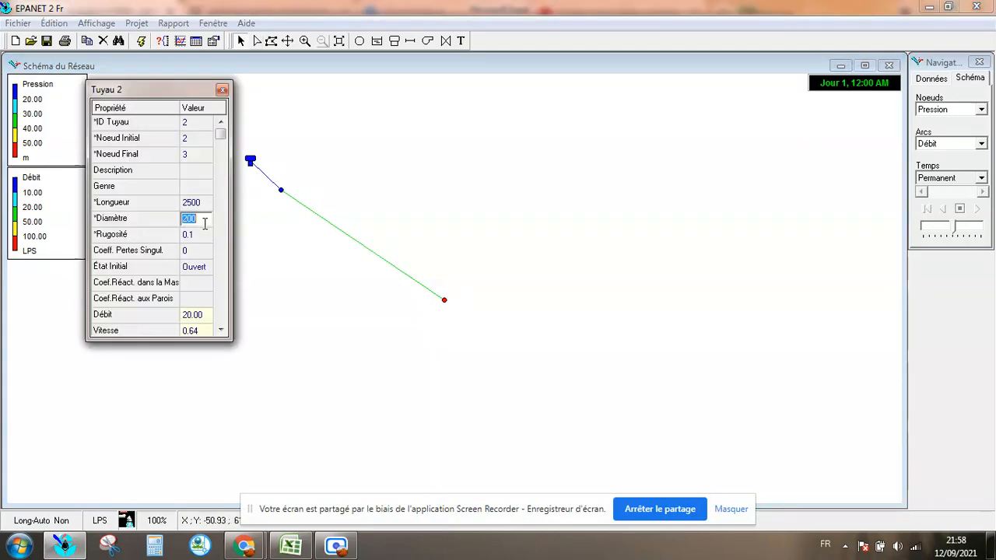
pyautogui.write('125')
pyautogui.click(211, 176)
pyautogui.click(221, 91)
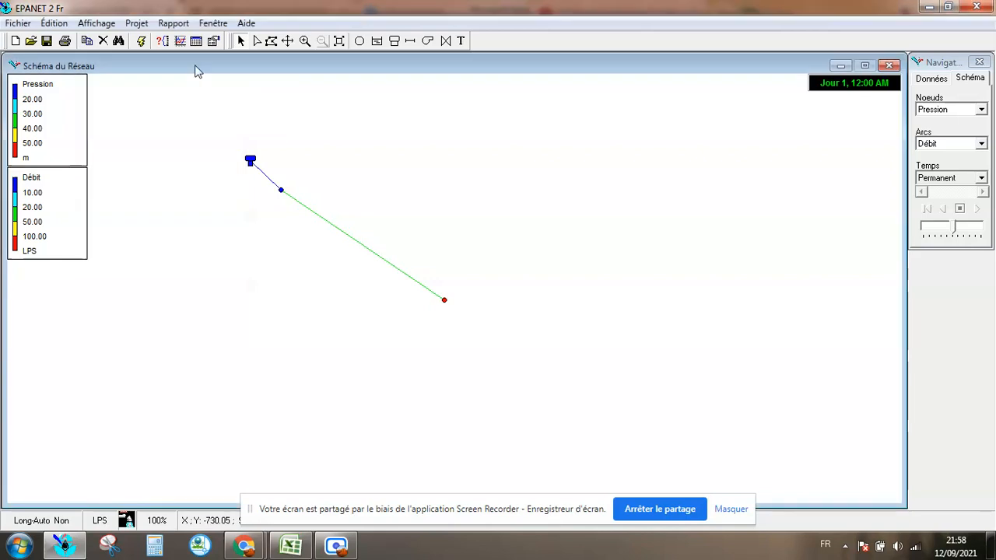
# Rerun the hydraulic simulation with the new pipe diameters and accept its status message.
pyautogui.click(136, 24)
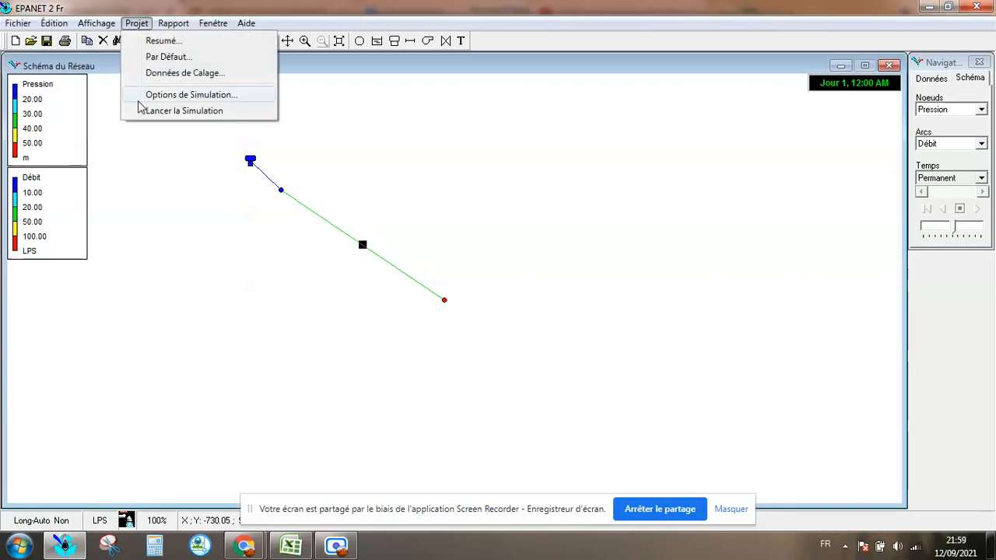
pyautogui.click(160, 113)
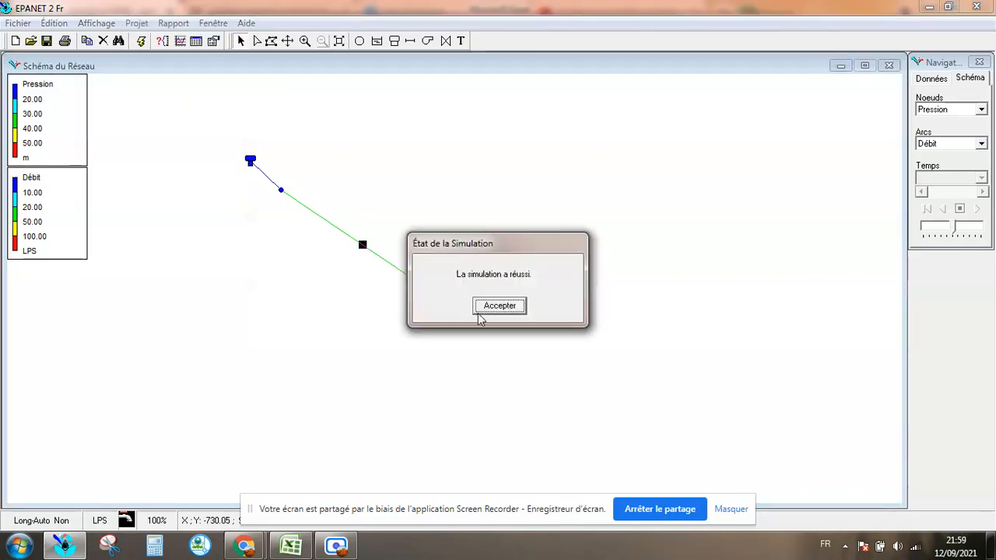
pyautogui.click(489, 306)
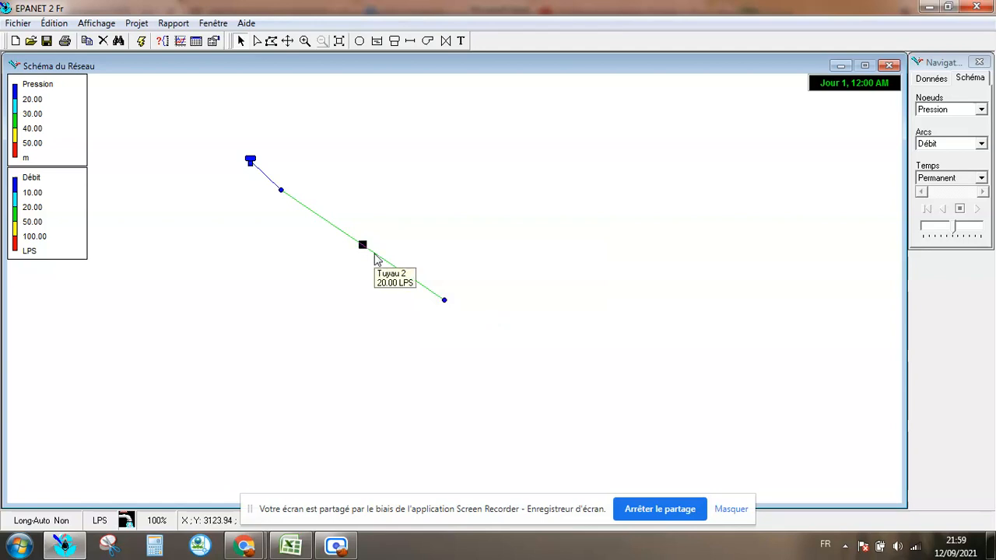
# Examine the computed flow, velocity, unit head loss and friction factor of the pipe between the junctions, closing its properties.
pyautogui.doubleClick(375, 257)
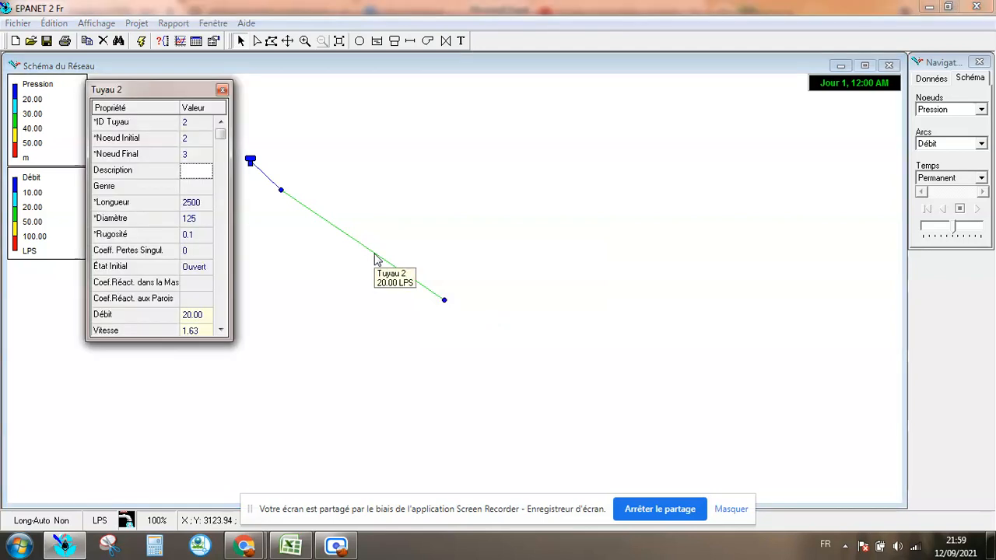
pyautogui.click(375, 254)
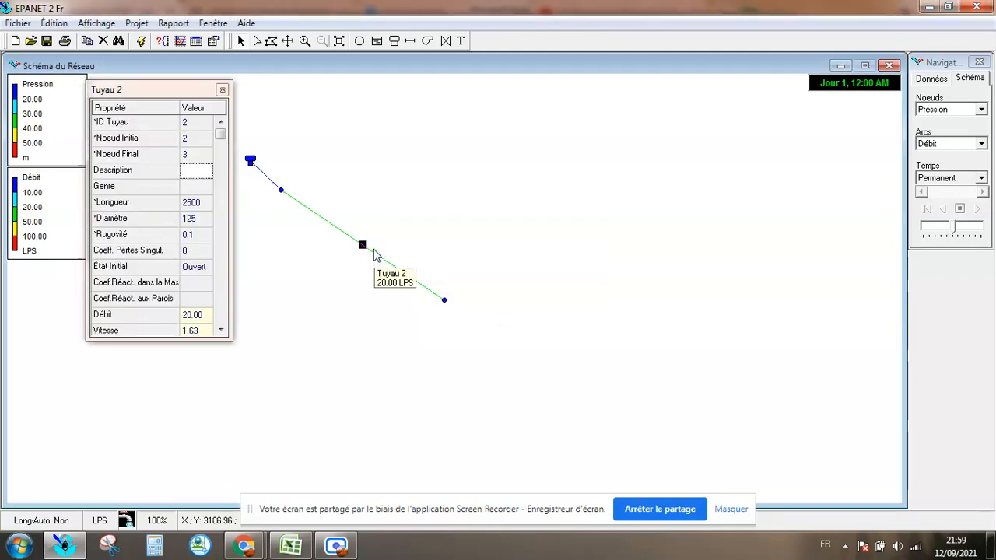
pyautogui.click(221, 331)
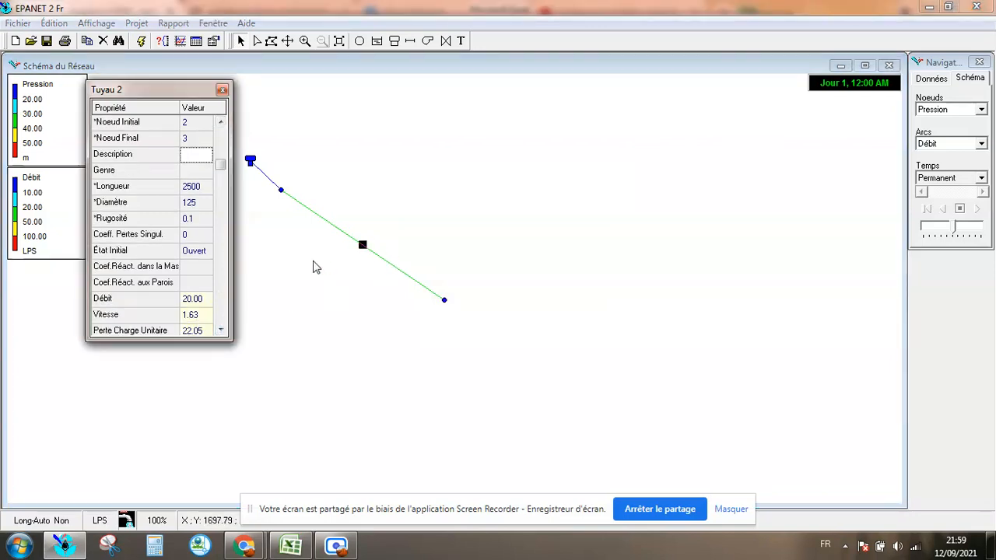
pyautogui.click(221, 331)
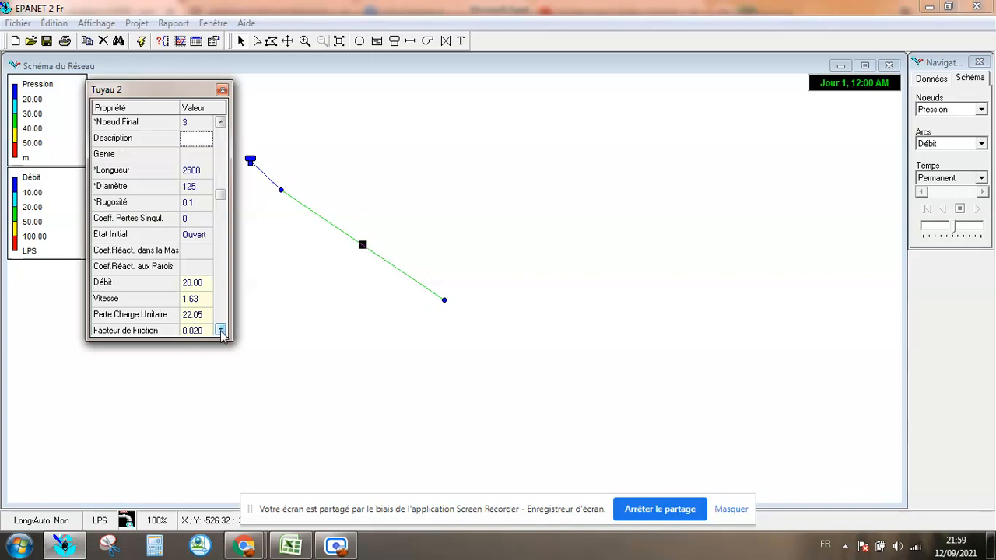
pyautogui.click(221, 330)
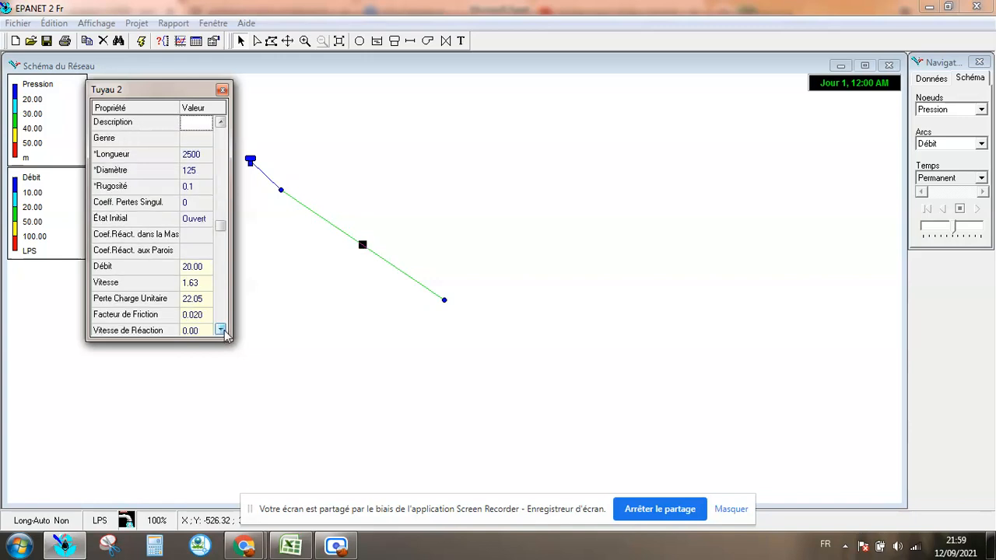
pyautogui.click(221, 331)
pyautogui.click(221, 331)
pyautogui.click(221, 331)
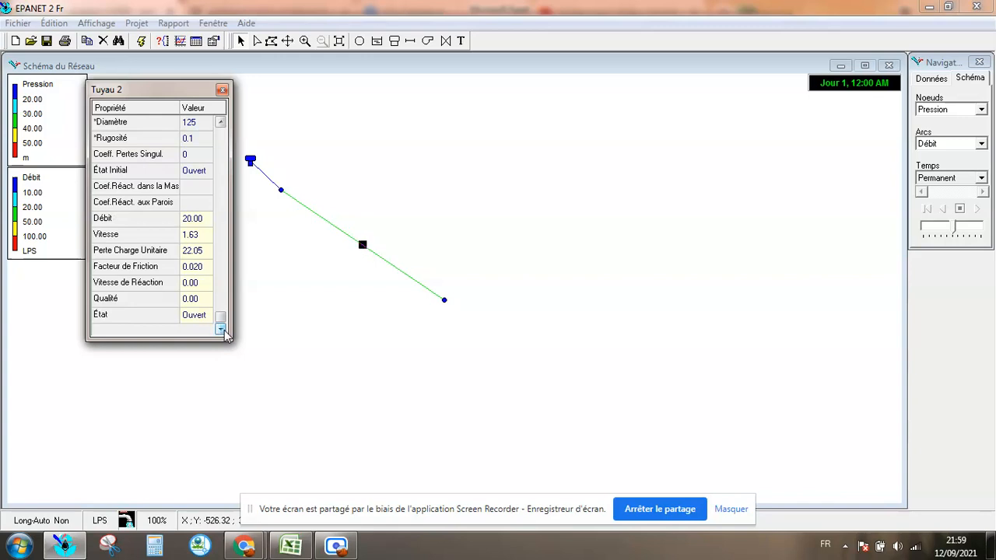
pyautogui.click(222, 90)
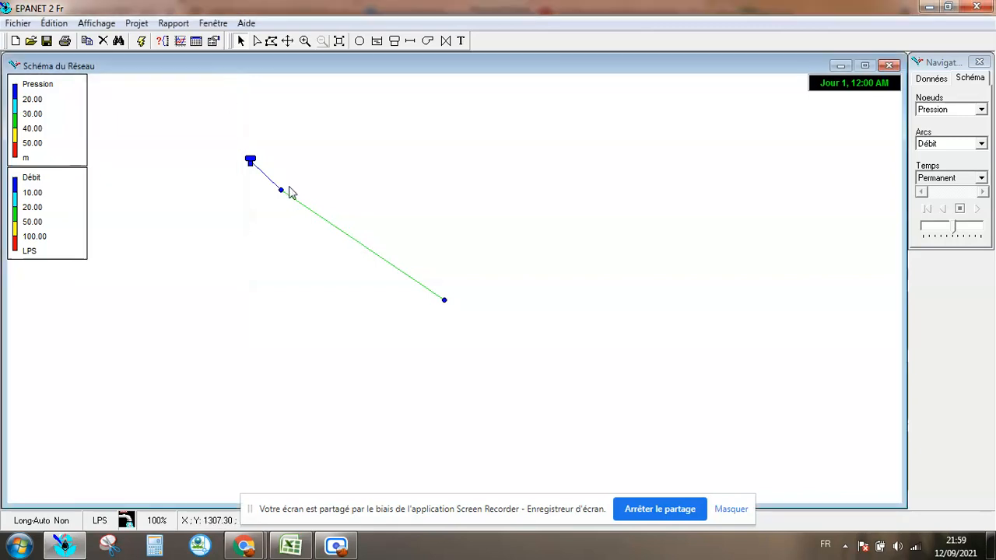
# Review the lower junction's recomputed demand, head and pressure, enlarge the network map to 200%, and close the junction's properties.
pyautogui.doubleClick(444, 302)
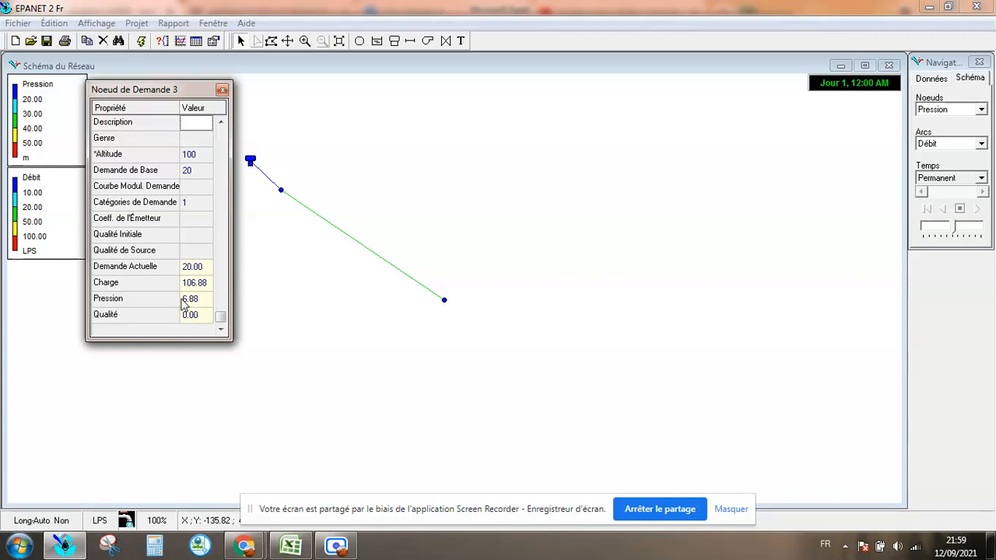
pyautogui.moveTo(163, 90); pyautogui.dragTo(106, 183)
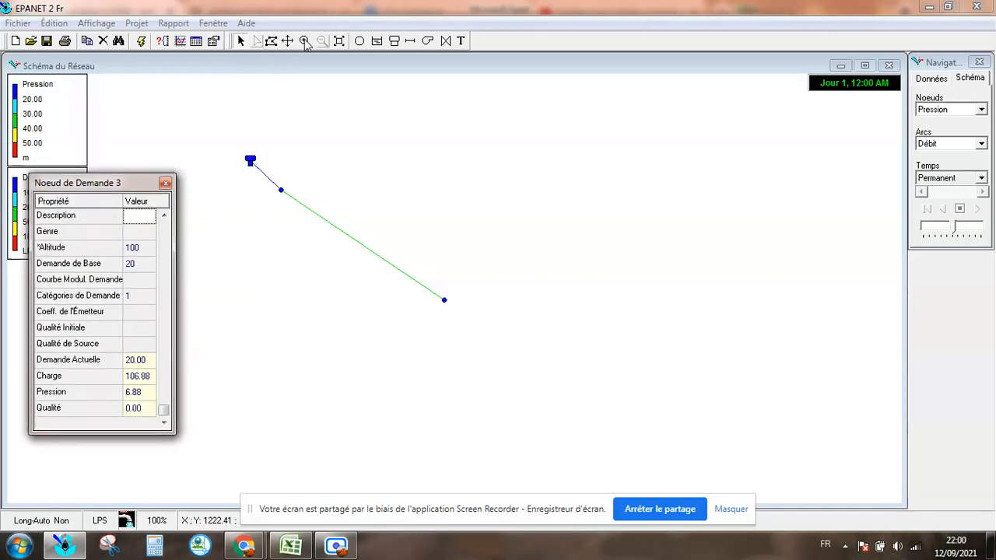
pyautogui.click(305, 41)
pyautogui.click(311, 178)
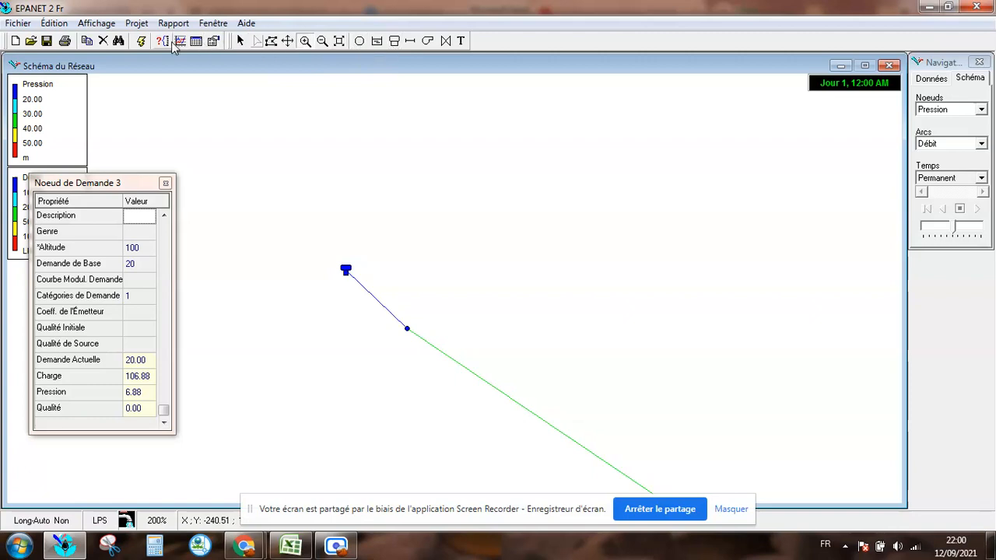
pyautogui.click(288, 40)
pyautogui.moveTo(307, 211)
pyautogui.mouseDown()
pyautogui.moveTo(235, 131)
pyautogui.moveTo(200, 113)
pyautogui.mouseUp()
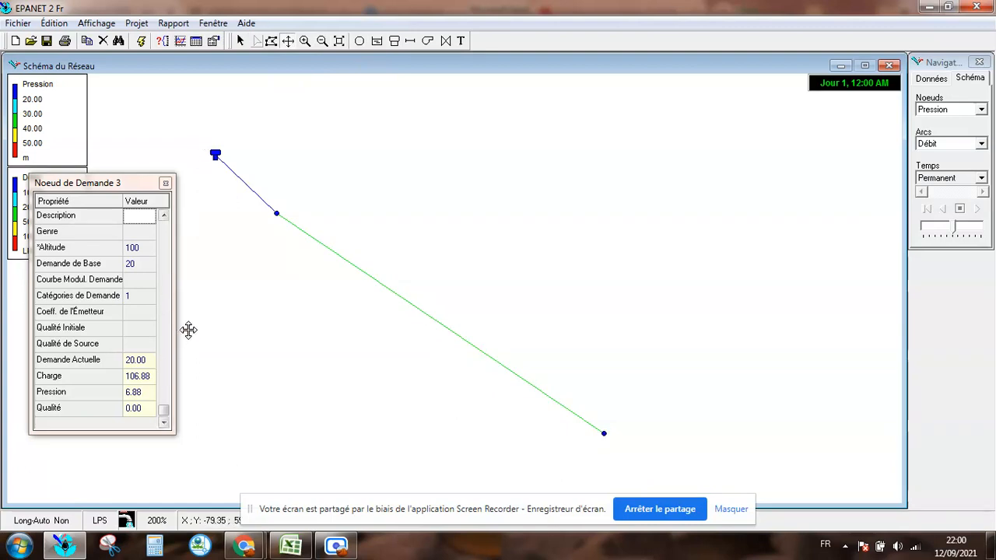
pyautogui.click(165, 185)
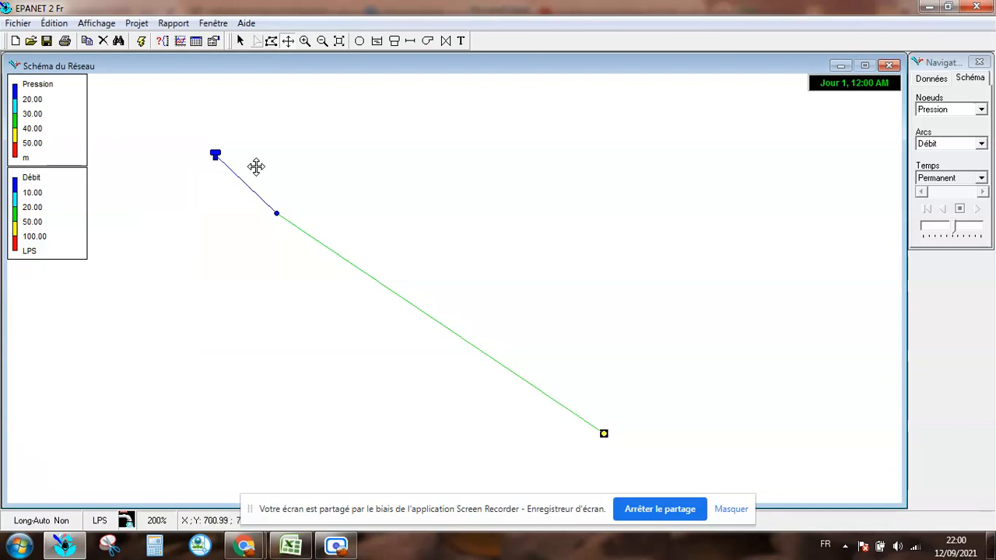